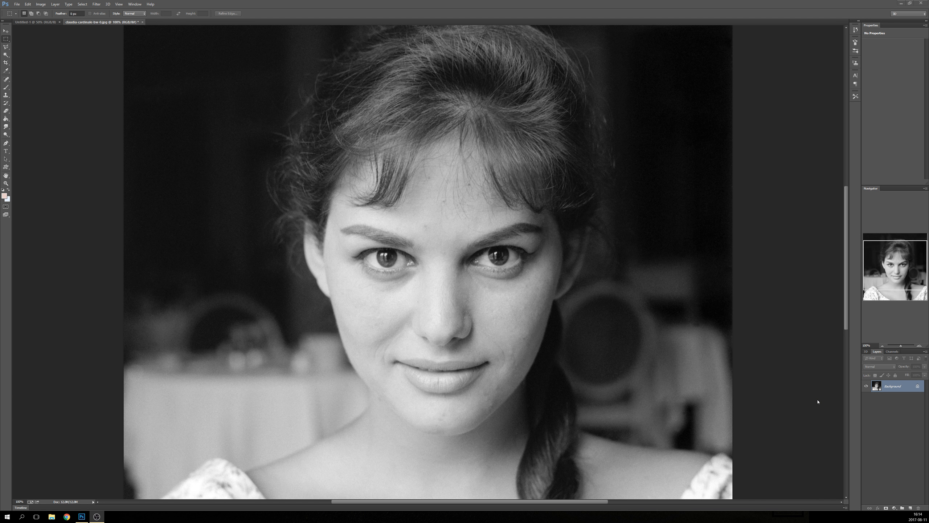
# Add a new layer in Color Burn mode and set the foreground colour to pale peach #ffe6da.
pyautogui.click(910, 508)
pyautogui.hotkey('shift', 'alt', 'b')
pyautogui.click(5, 195)
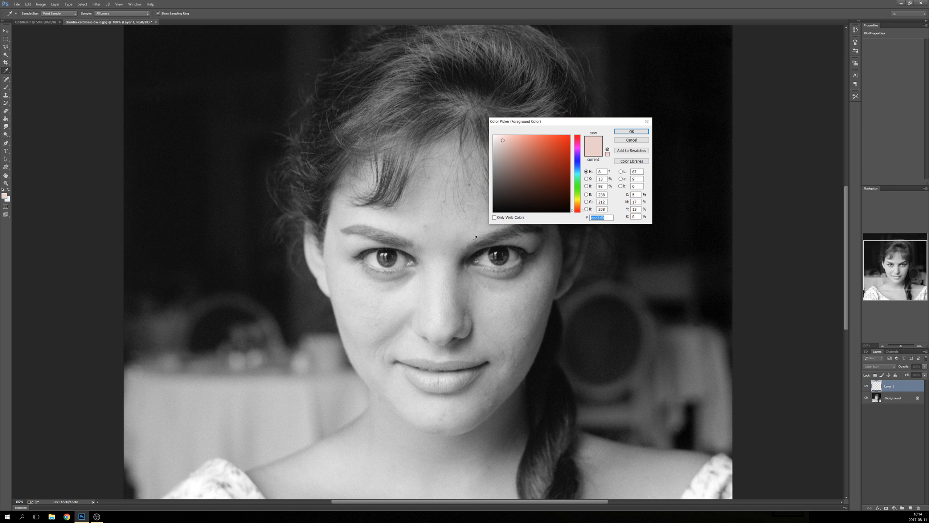
pyautogui.moveTo(578, 208); pyautogui.dragTo(578, 210)
pyautogui.moveTo(506, 140); pyautogui.dragTo(504, 135)
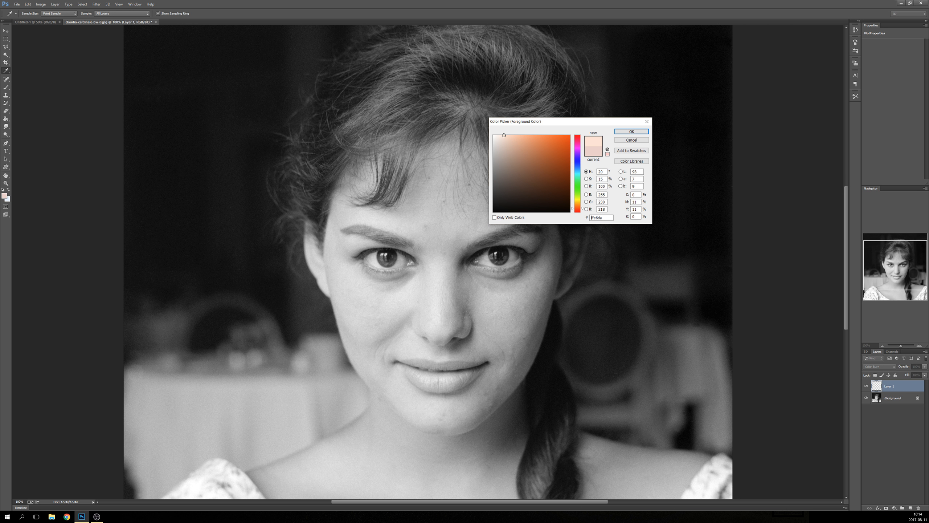
pyautogui.click(631, 131)
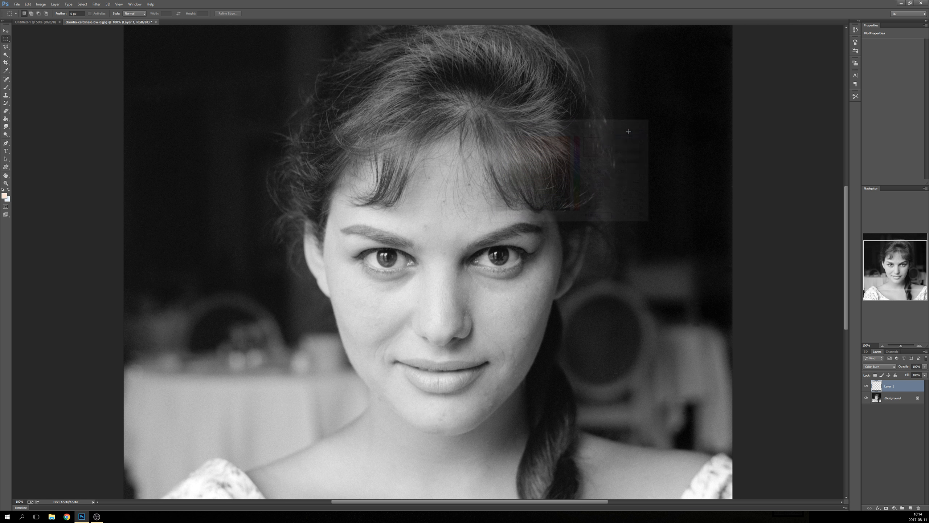
# Set the Brush to 100% opacity and 100% flow and adjust the size of its soft tip with 0% hardness.
pyautogui.click(6, 87)
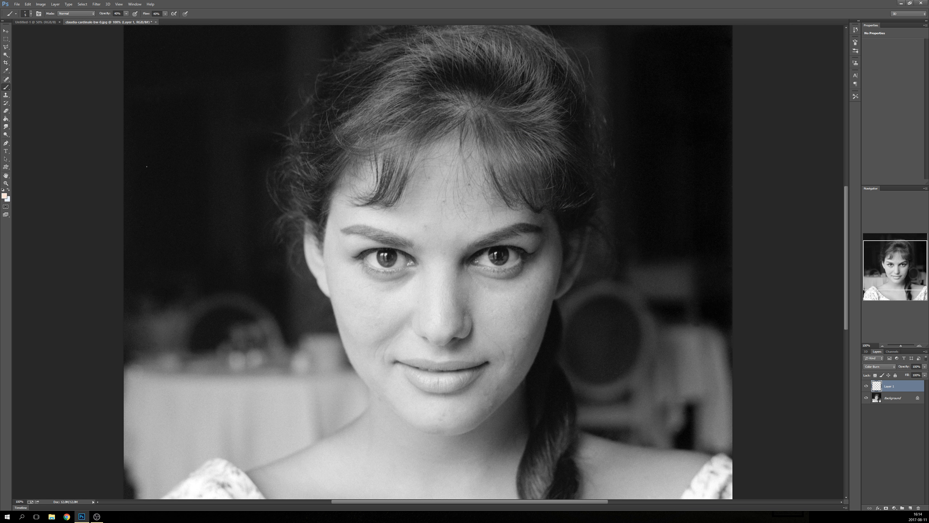
pyautogui.click(126, 13)
pyautogui.moveTo(126, 21); pyautogui.dragTo(126, 22)
pyautogui.click(166, 15)
pyautogui.rightClick(489, 325)
pyautogui.click(523, 341)
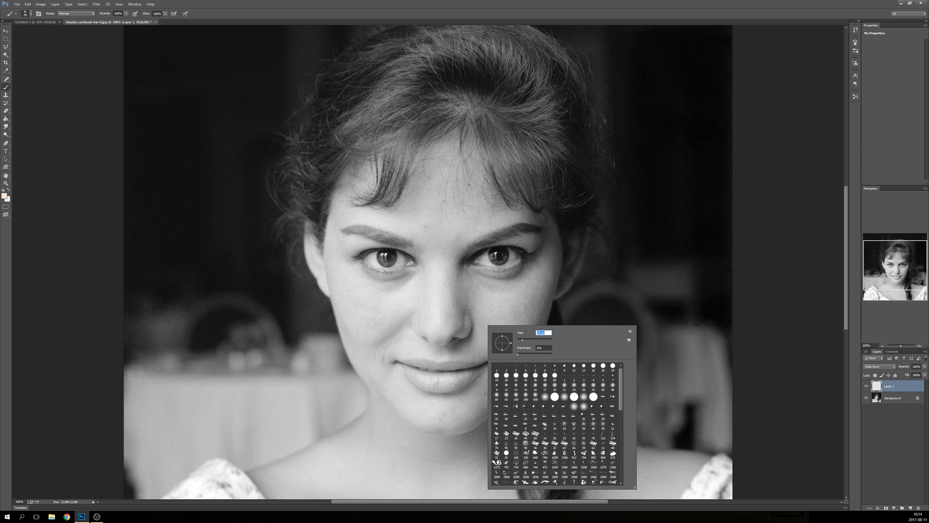
pyautogui.click(527, 6)
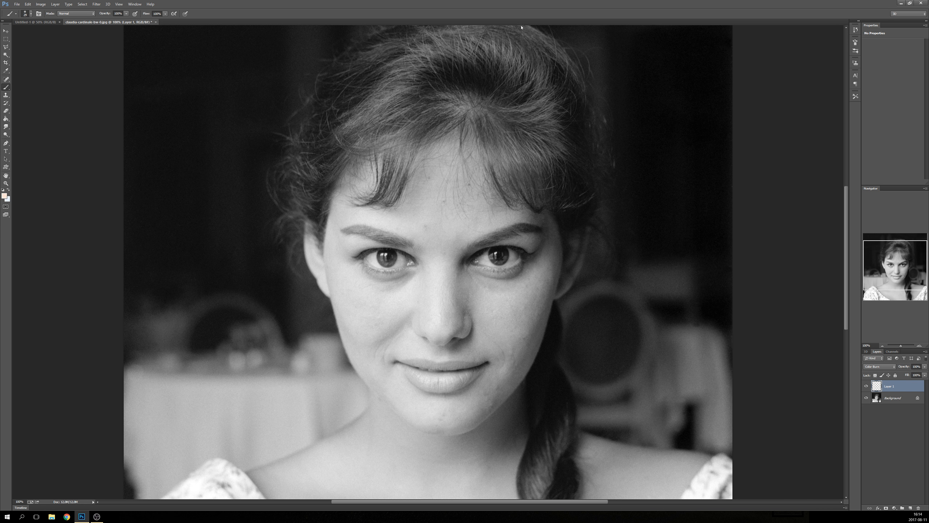
pyautogui.rightClick(493, 292)
pyautogui.moveTo(529, 306); pyautogui.dragTo(532, 307)
# Paint the peach tint over the cheek, under-eye area, neck and brow area on the shadowed half of the face.
pyautogui.moveTo(456, 289)
pyautogui.mouseDown()
pyautogui.moveTo(464, 346)
pyautogui.moveTo(489, 301)
pyautogui.moveTo(475, 362)
pyautogui.moveTo(516, 332)
pyautogui.moveTo(488, 379)
pyautogui.moveTo(512, 347)
pyautogui.moveTo(494, 389)
pyautogui.moveTo(532, 346)
pyautogui.moveTo(545, 273)
pyautogui.moveTo(529, 331)
pyautogui.moveTo(531, 284)
pyautogui.mouseUp()
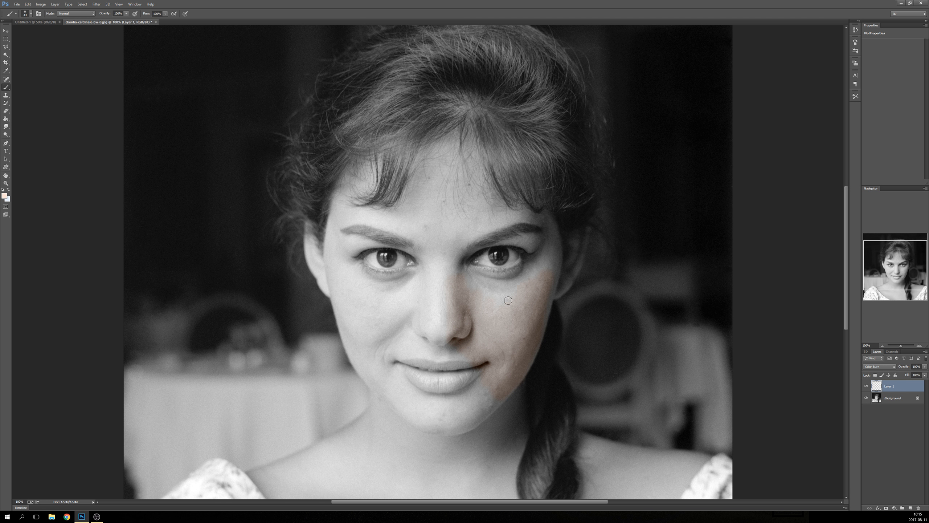
pyautogui.moveTo(462, 272)
pyautogui.mouseDown()
pyautogui.moveTo(500, 276)
pyautogui.moveTo(523, 267)
pyautogui.mouseUp()
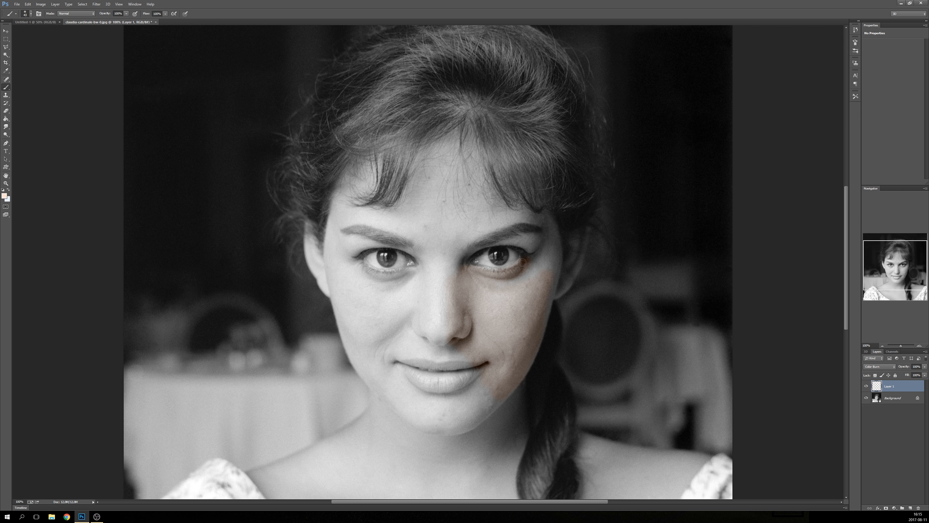
pyautogui.moveTo(482, 294)
pyautogui.mouseDown()
pyautogui.moveTo(536, 265)
pyautogui.moveTo(500, 305)
pyautogui.moveTo(546, 247)
pyautogui.moveTo(545, 288)
pyautogui.mouseUp()
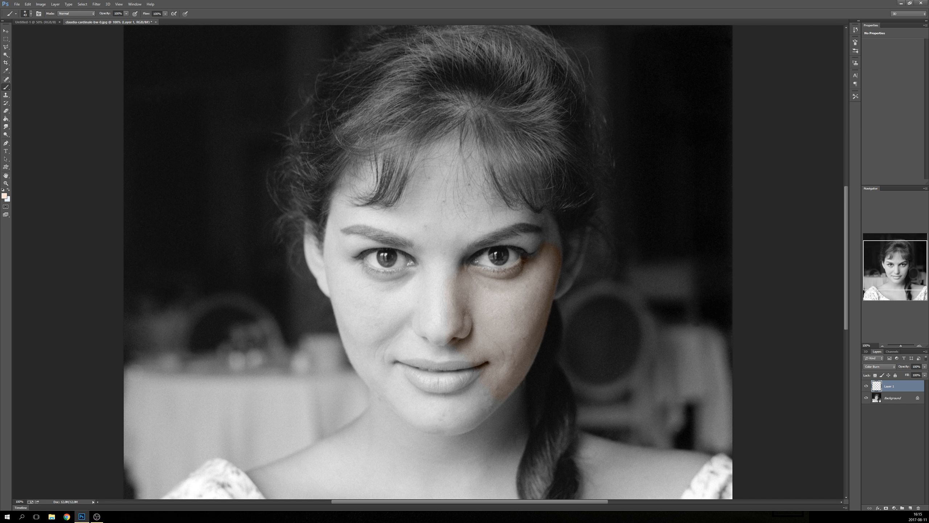
pyautogui.moveTo(527, 360)
pyautogui.mouseDown()
pyautogui.moveTo(492, 403)
pyautogui.moveTo(475, 411)
pyautogui.moveTo(477, 388)
pyautogui.moveTo(460, 405)
pyautogui.moveTo(453, 322)
pyautogui.moveTo(445, 403)
pyautogui.moveTo(461, 453)
pyautogui.moveTo(494, 437)
pyautogui.moveTo(516, 391)
pyautogui.mouseUp()
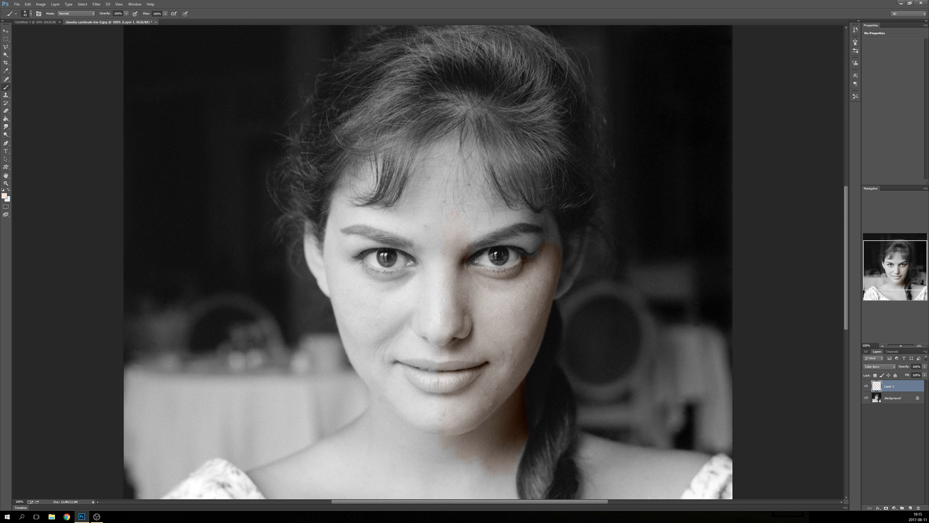
pyautogui.moveTo(467, 236)
pyautogui.mouseDown()
pyautogui.moveTo(495, 219)
pyautogui.moveTo(506, 220)
pyautogui.moveTo(487, 227)
pyautogui.moveTo(534, 221)
pyautogui.moveTo(548, 242)
pyautogui.moveTo(539, 235)
pyautogui.moveTo(509, 243)
pyautogui.moveTo(538, 255)
pyautogui.moveTo(526, 244)
pyautogui.moveTo(540, 240)
pyautogui.moveTo(556, 263)
pyautogui.moveTo(544, 223)
pyautogui.mouseUp()
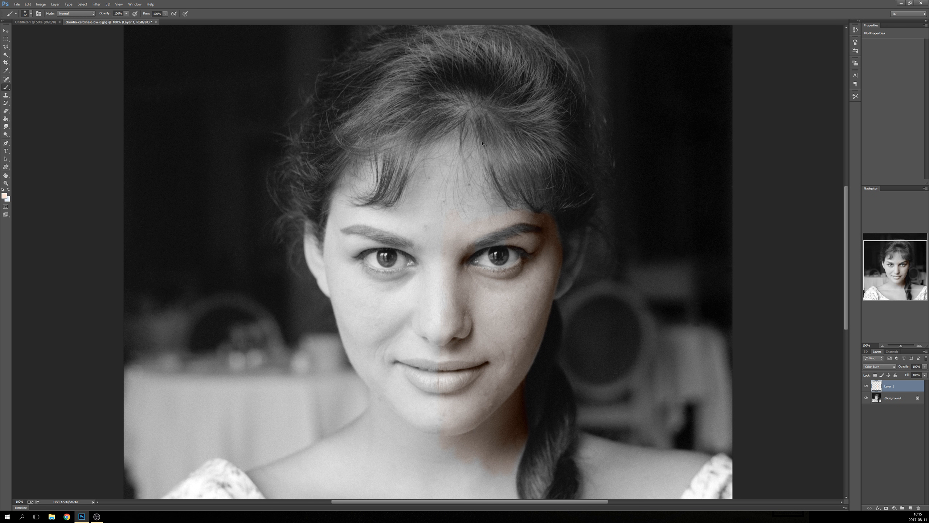
# Paint the missing skin between the eyebrow and upper eyelid and at the outer eye corner using a smaller brush.
pyautogui.scroll(3, 482, 144)
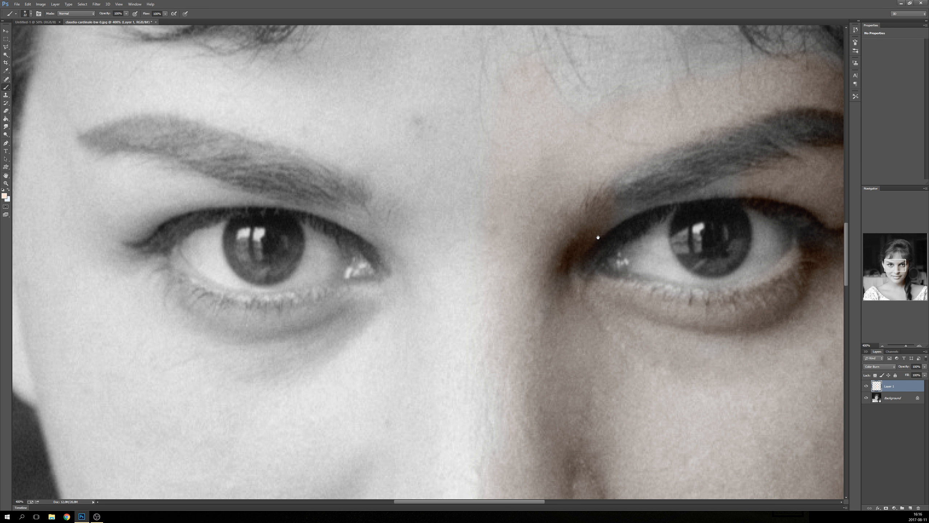
pyautogui.moveTo(617, 227)
pyautogui.mouseDown()
pyautogui.moveTo(455, 249)
pyautogui.moveTo(372, 283)
pyautogui.moveTo(396, 262)
pyautogui.mouseUp()
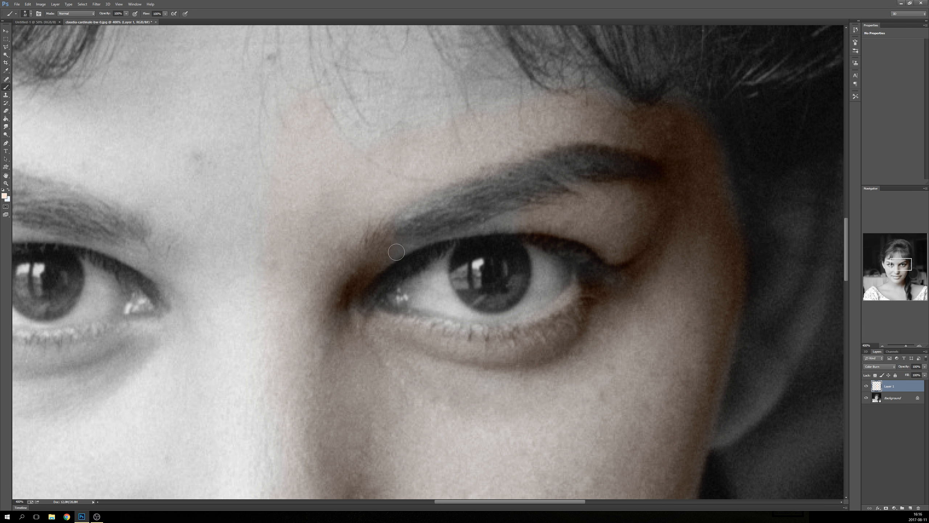
pyautogui.rightClick(397, 248)
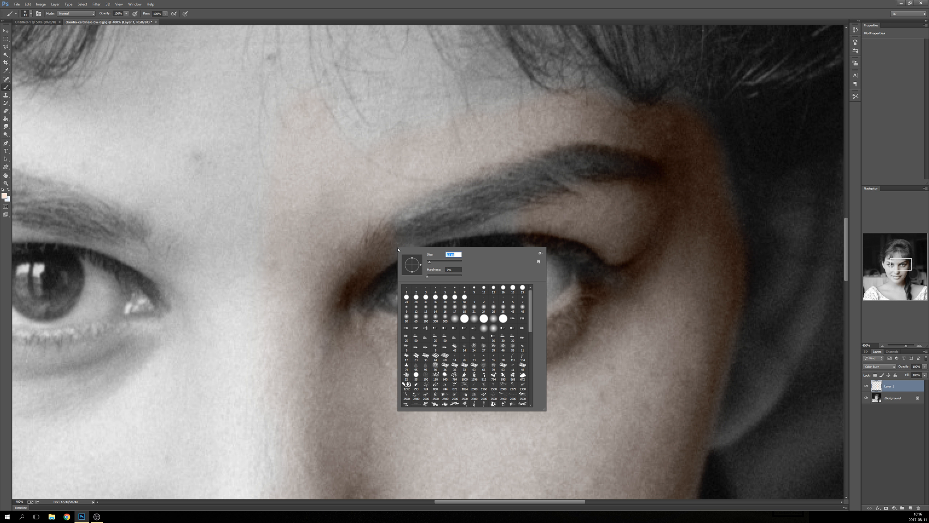
pyautogui.moveTo(397, 245)
pyautogui.mouseDown()
pyautogui.moveTo(380, 270)
pyautogui.moveTo(427, 240)
pyautogui.moveTo(525, 224)
pyautogui.moveTo(492, 225)
pyautogui.moveTo(525, 211)
pyautogui.moveTo(518, 206)
pyautogui.moveTo(488, 220)
pyautogui.moveTo(583, 189)
pyautogui.mouseUp()
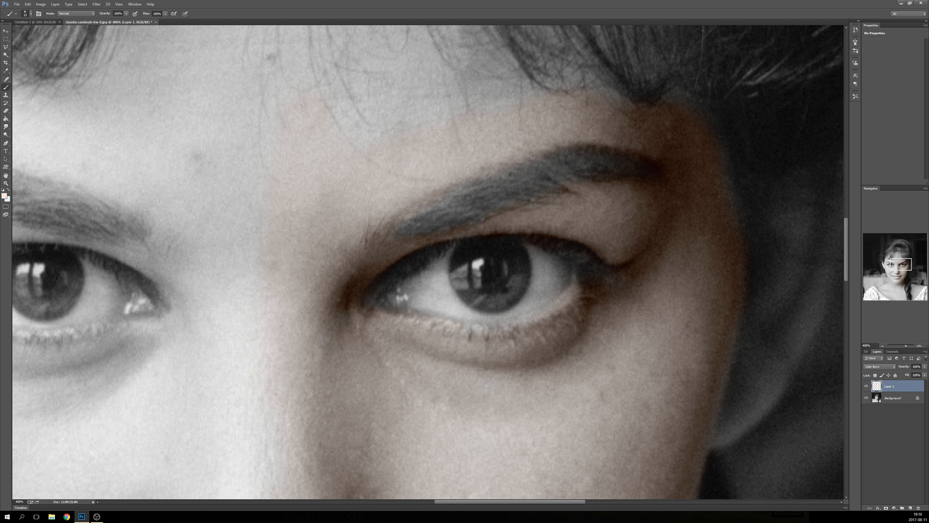
pyautogui.click(579, 276)
# Set the Eraser to 27% opacity and 27% flow with a soft tip at 0% hardness, and adjust its size.
pyautogui.press('e')
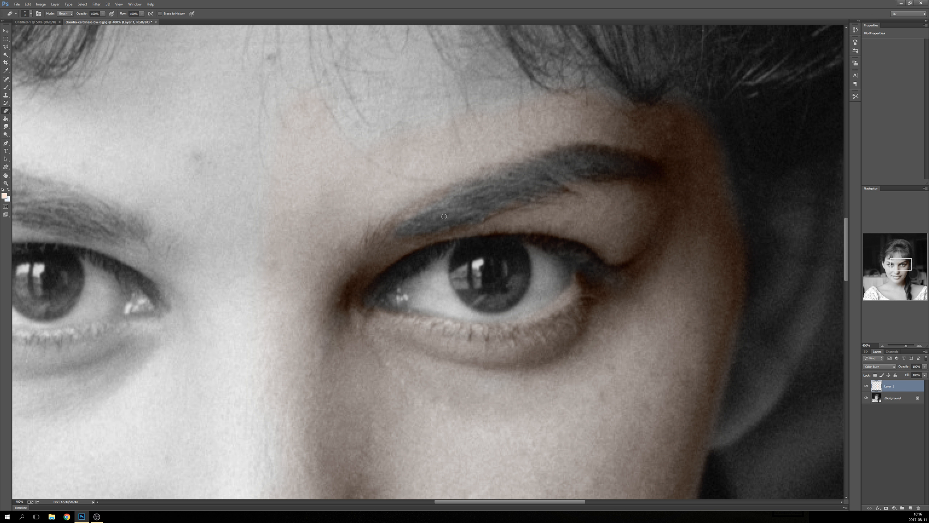
pyautogui.moveTo(103, 13); pyautogui.dragTo(84, 21)
pyautogui.click(141, 14)
pyautogui.moveTo(122, 23); pyautogui.dragTo(121, 24)
pyautogui.click(356, 6)
pyautogui.rightClick(500, 197)
pyautogui.moveTo(549, 229); pyautogui.dragTo(519, 229)
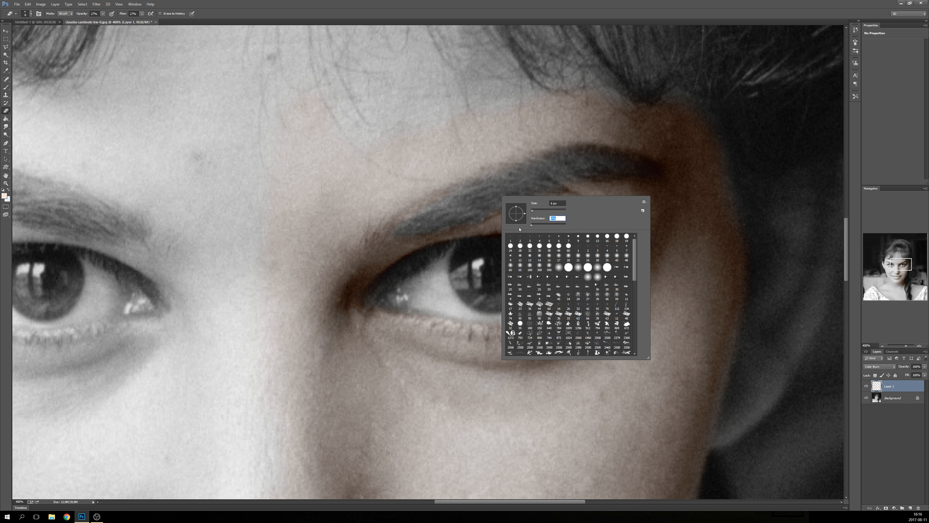
pyautogui.click(536, 211)
# Lightly erase the skin tint that spills over the eyebrow and eye on the tinted half of the face.
pyautogui.click(516, 181)
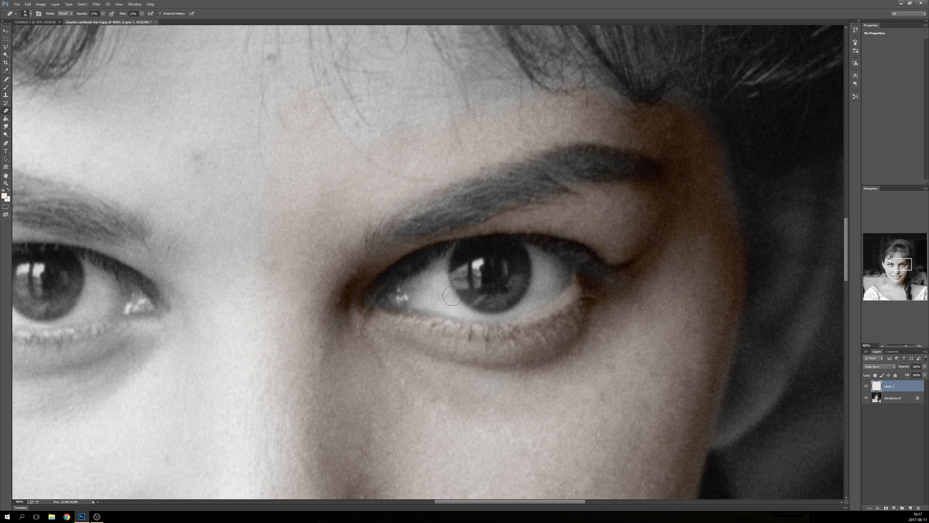
pyautogui.scroll(-3, 512, 249)
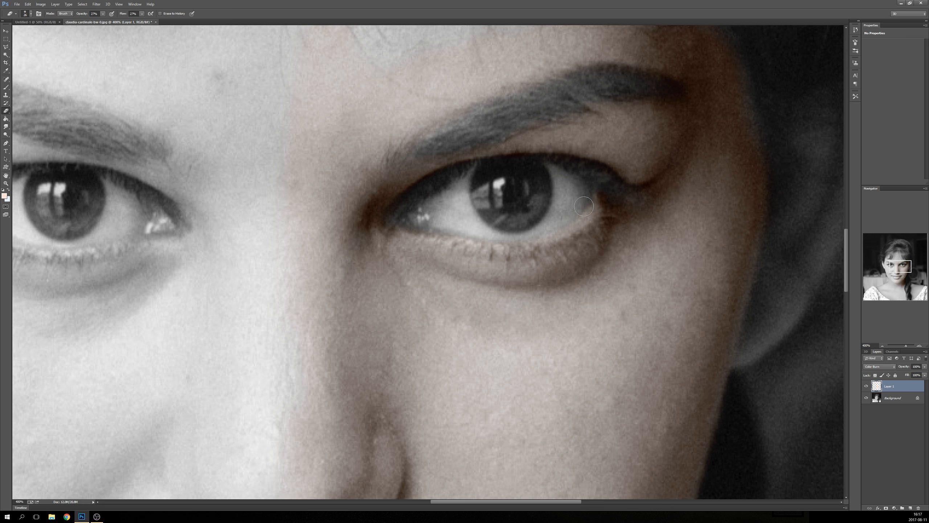
pyautogui.hotkey('ctrl', '-')
pyautogui.hotkey('ctrl', '-')
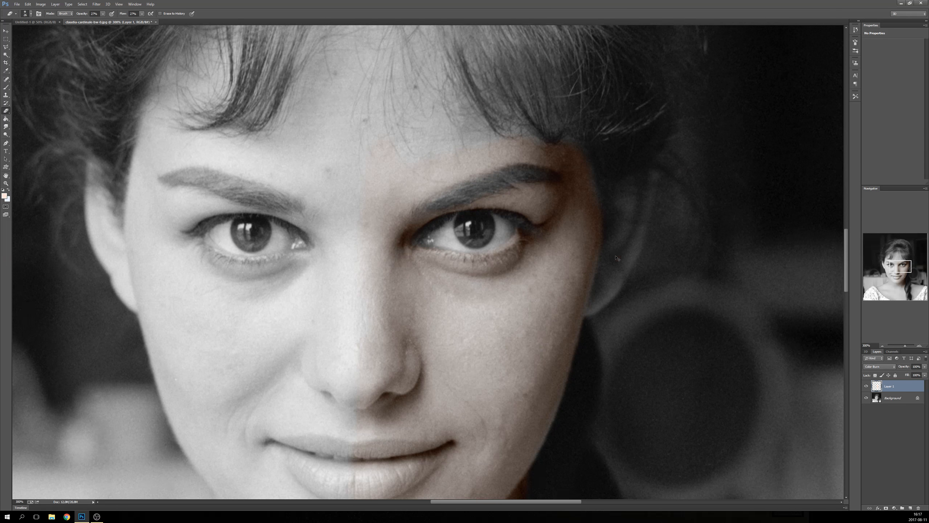
pyautogui.moveTo(591, 334); pyautogui.dragTo(612, 322)
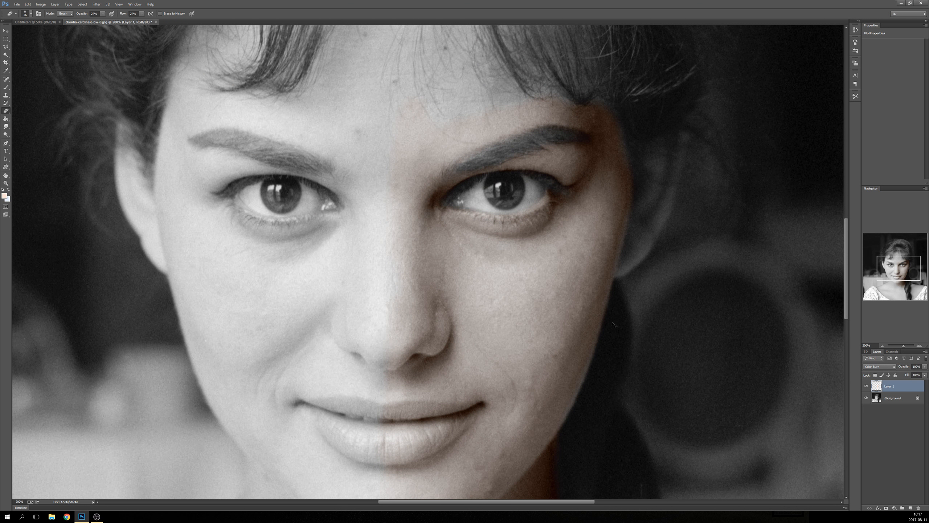
pyautogui.hotkey('ctrl', '-')
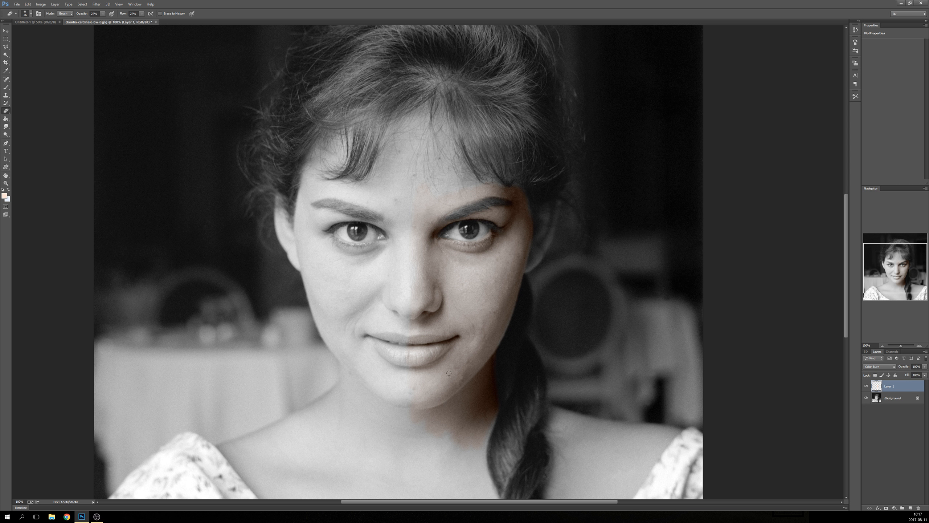
# Load the painted area of Layer 1 as a selection and add a new layer above it.
pyautogui.keyDown('ctrl'); pyautogui.click(878, 386); pyautogui.keyUp('ctrl')
pyautogui.click(910, 508)
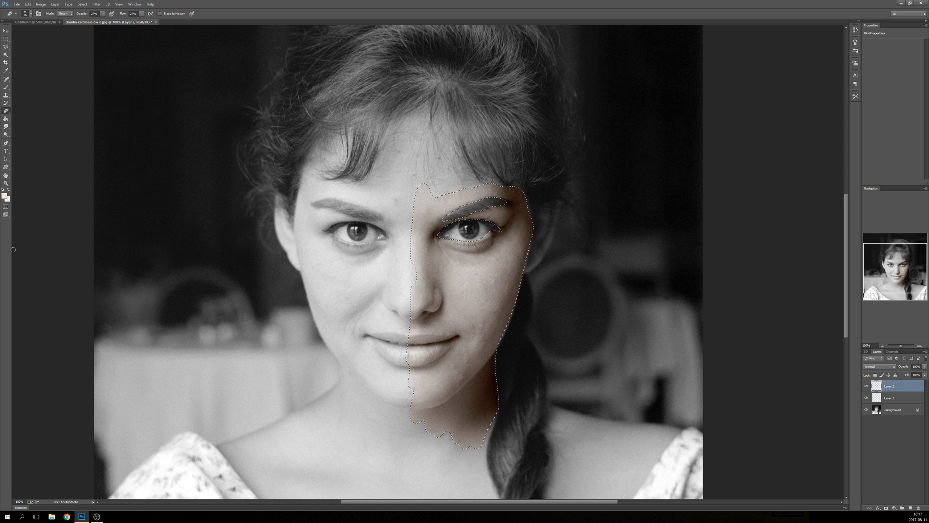
pyautogui.press('b')
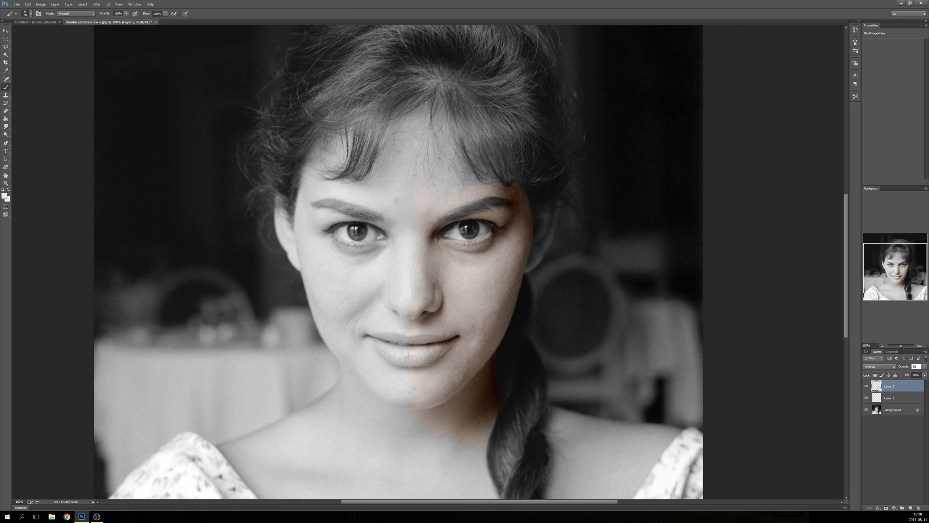
# Add a third layer above Layer 2 and set the foreground colour to dusty pink #e6c8c6.
pyautogui.click(911, 508)
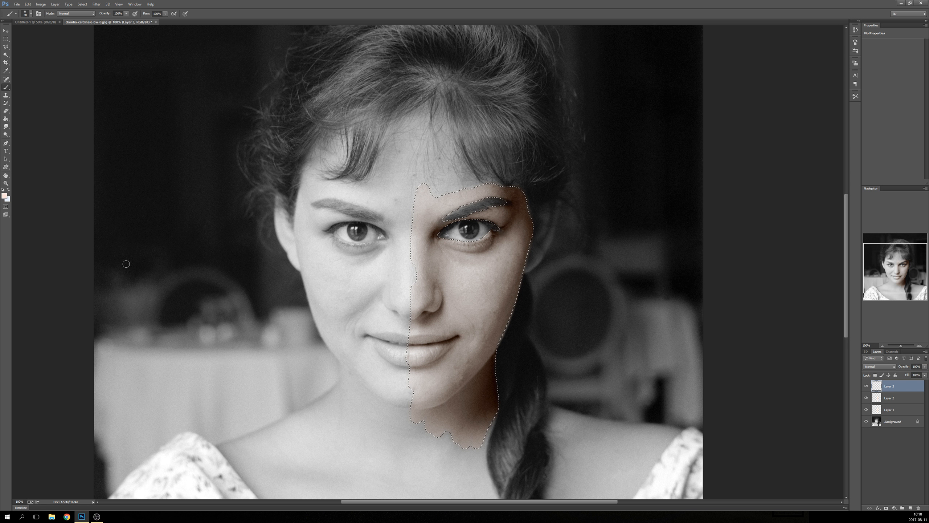
pyautogui.click(5, 197)
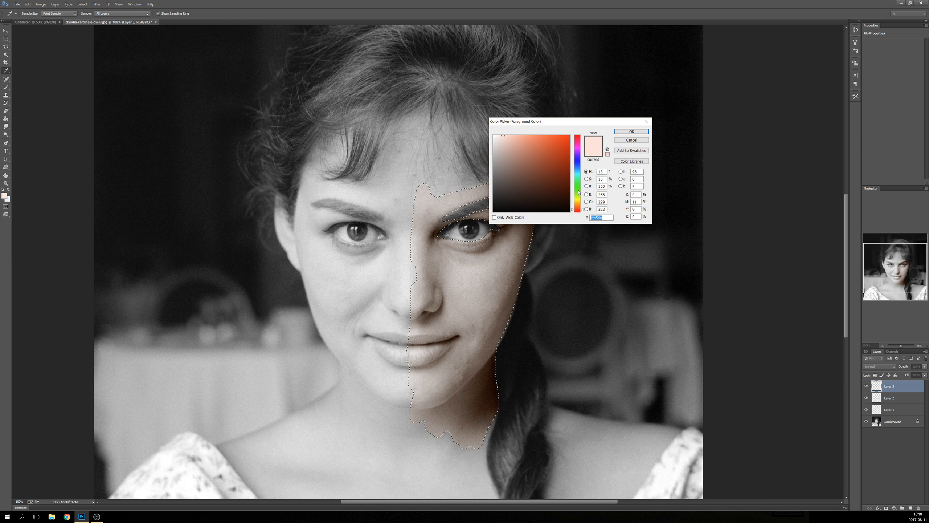
pyautogui.write('e0c6c4')
pyautogui.click(502, 142)
pyautogui.click(504, 143)
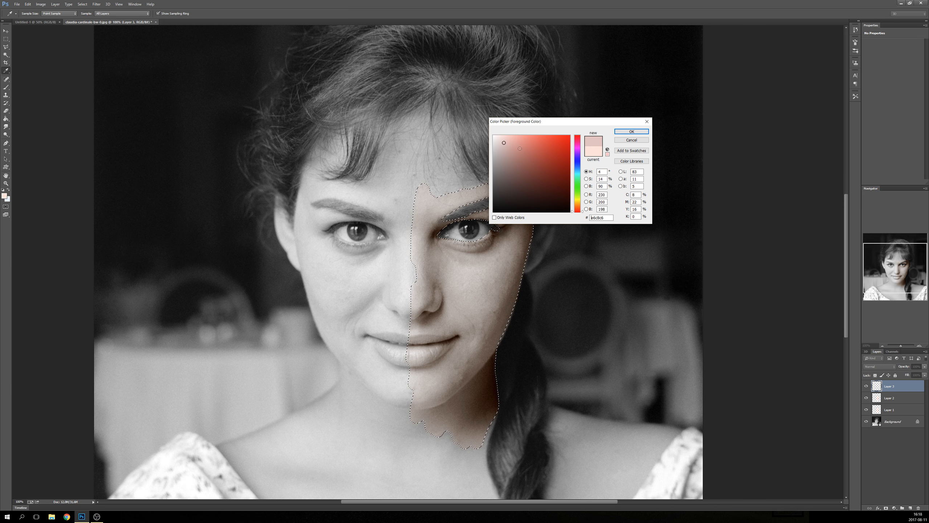
pyautogui.click(638, 133)
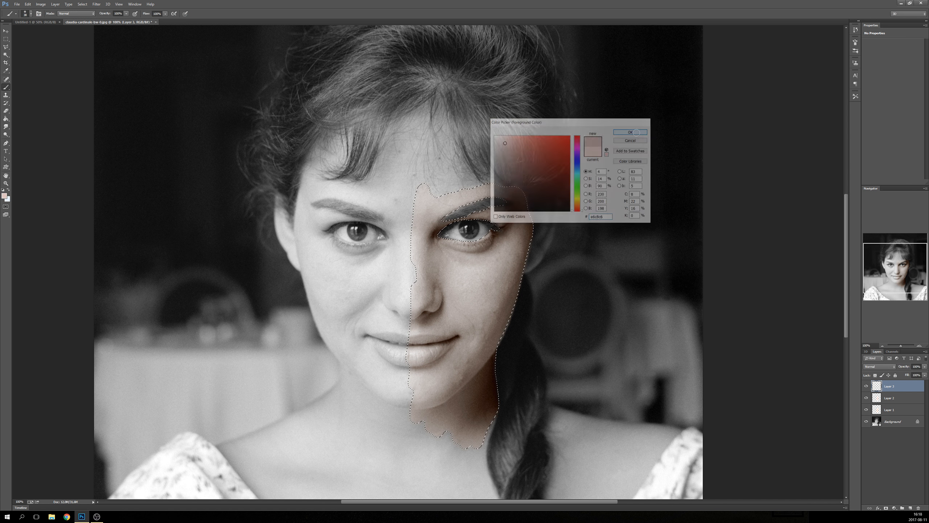
# Fill the selected skin area on Layer 3 with the pink foreground colour and deselect it.
pyautogui.click(5, 118)
pyautogui.click(400, 267)
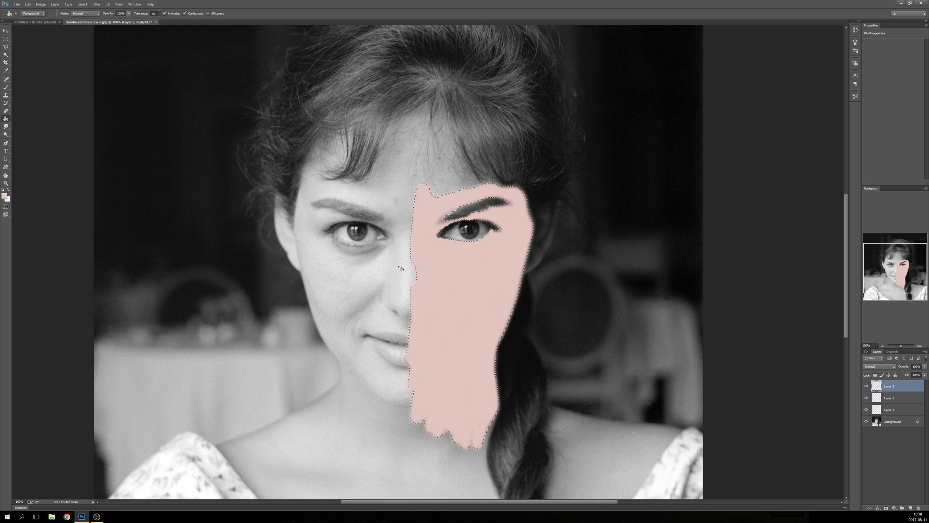
pyautogui.click(6, 39)
pyautogui.click(653, 277)
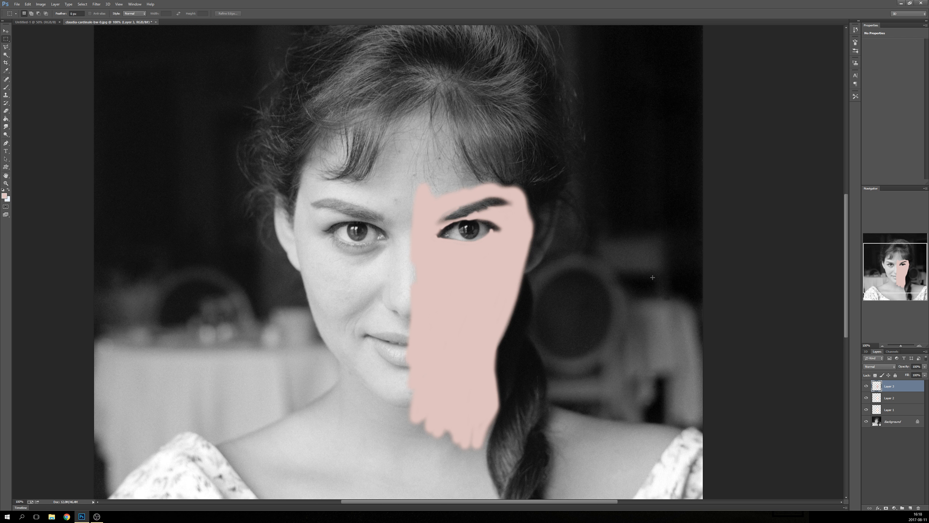
# Set Layer 3 to Vivid Light blending with 10% opacity and 10% fill.
pyautogui.click(877, 366)
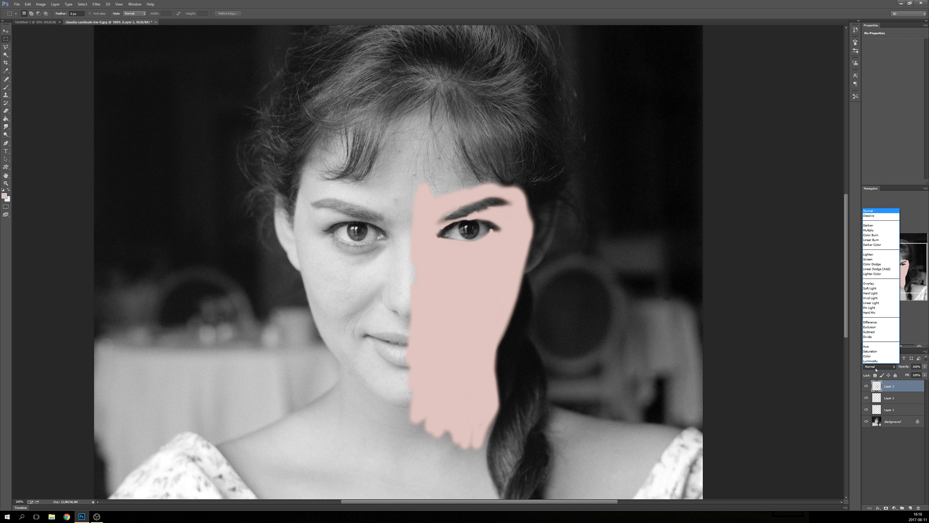
pyautogui.click(871, 298)
pyautogui.click(900, 365)
pyautogui.write('10')
pyautogui.press('Tab')
pyautogui.write('10')
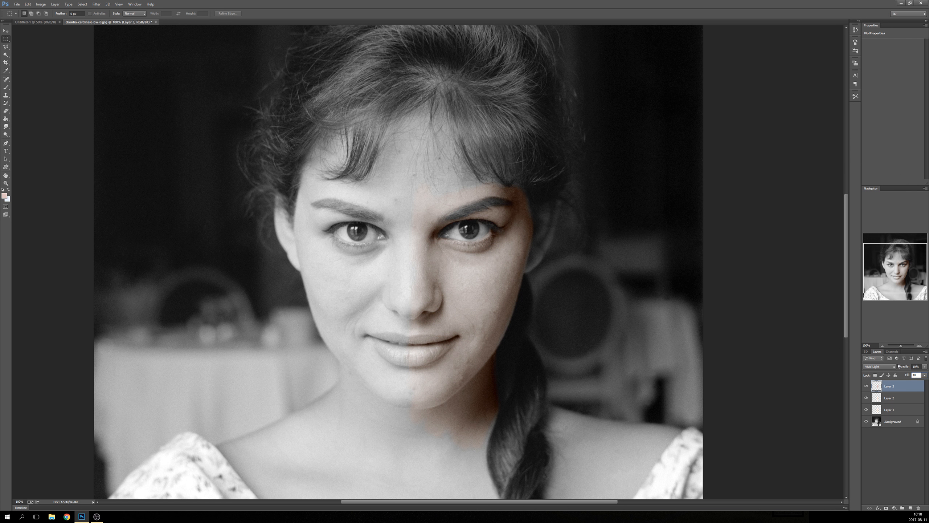
pyautogui.press('Return')
# Add a fourth layer above Layer 3 and set its blend mode to Color Burn.
pyautogui.click(911, 510)
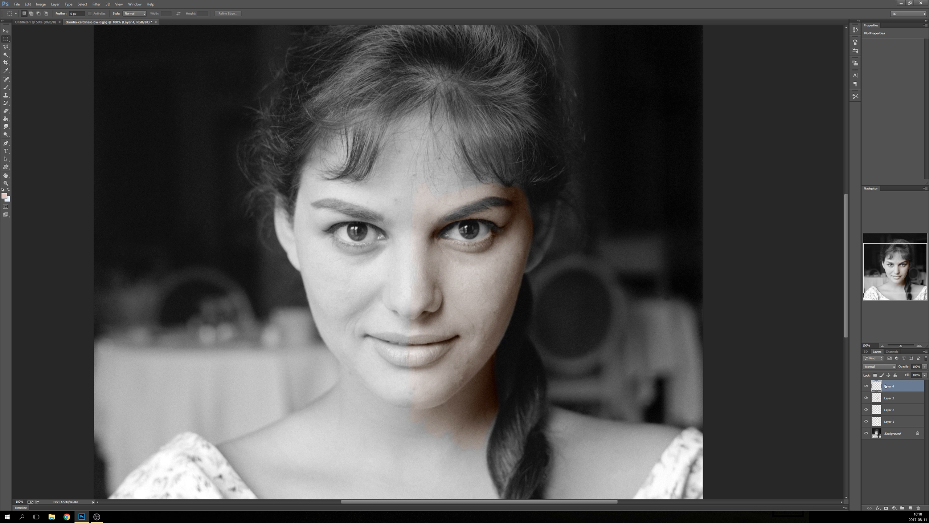
pyautogui.click(878, 367)
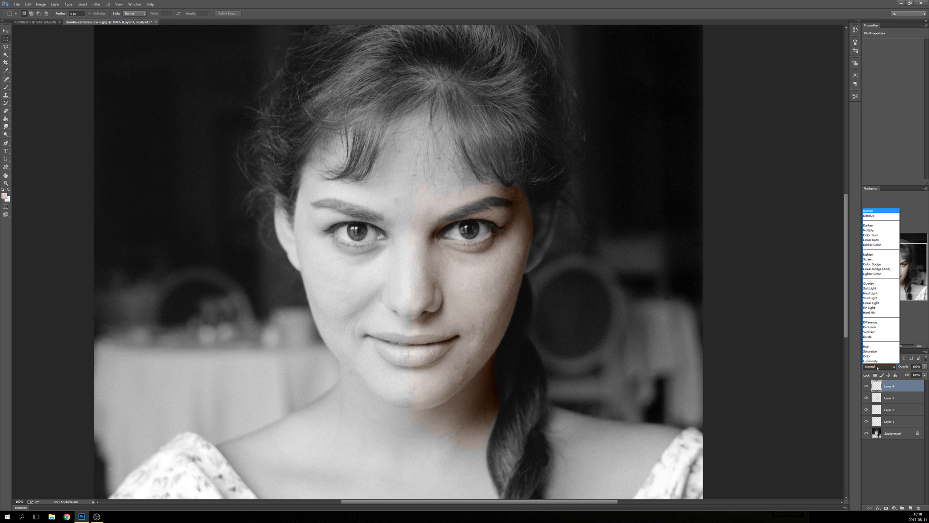
pyautogui.click(876, 234)
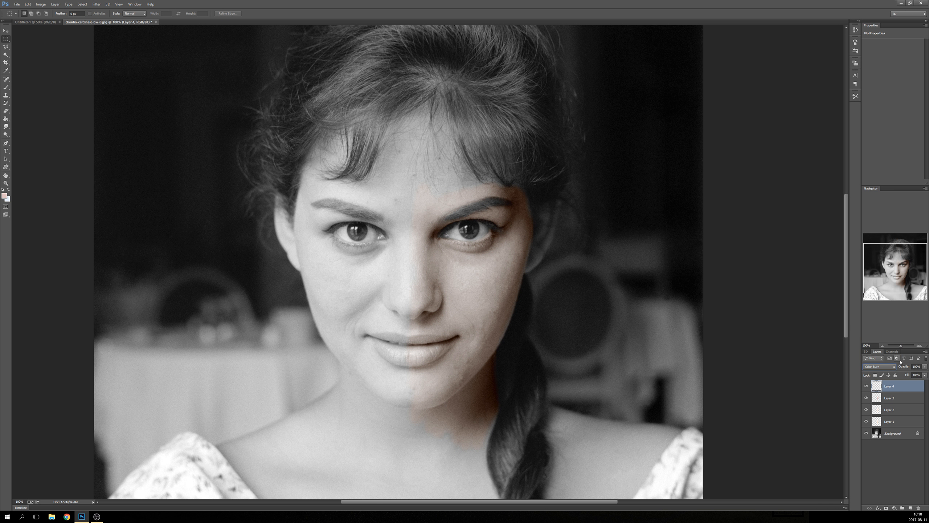
# Set Layer 4's fill to 80% and choose a very pale pinkish violet as the foreground colour.
pyautogui.click(906, 375)
pyautogui.write('80')
pyautogui.press('Return')
pyautogui.click(5, 195)
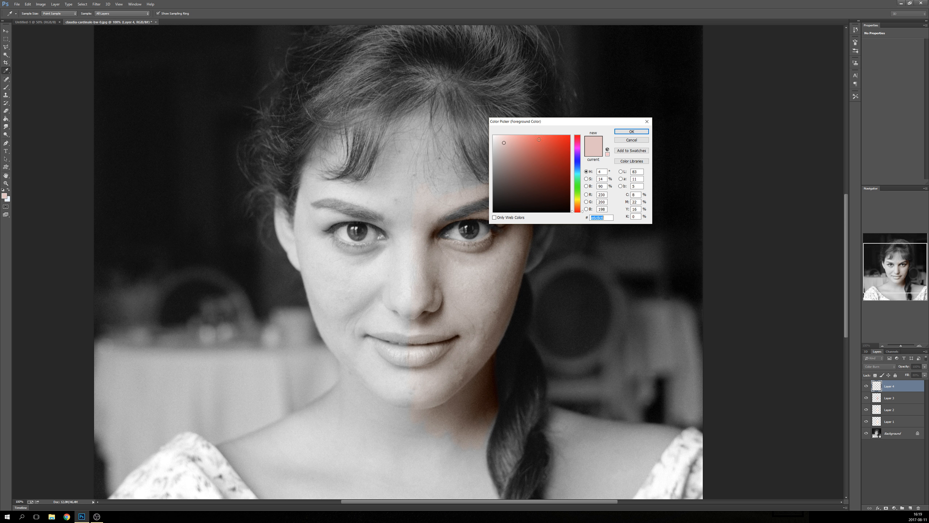
pyautogui.moveTo(580, 160); pyautogui.dragTo(578, 149)
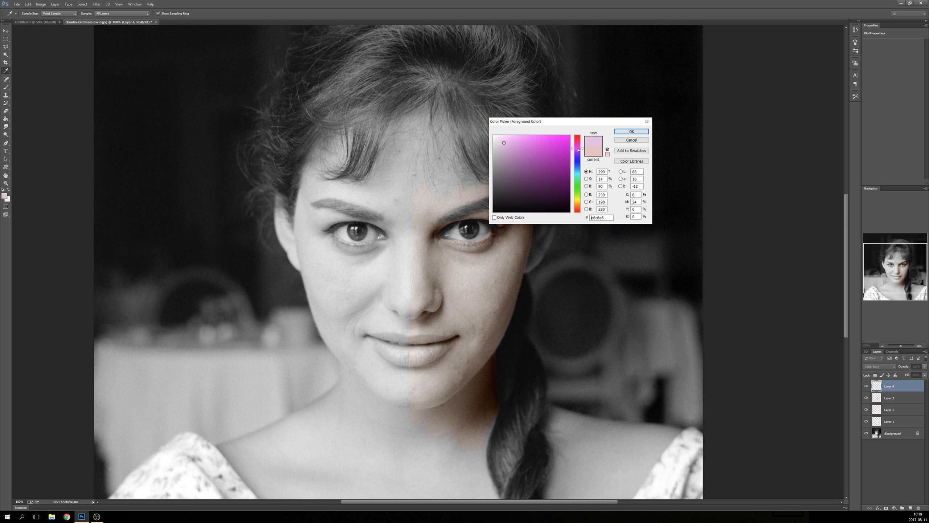
pyautogui.click(502, 135)
pyautogui.click(631, 131)
# Brush the pale violet tint on Layer 4 over the eyelid, under-eye and nose shadows on the tinted half of the face.
pyautogui.hotkey('ctrl', '+')
pyautogui.hotkey('ctrl', '+')
pyautogui.moveTo(339, 220)
pyautogui.mouseDown()
pyautogui.moveTo(439, 231)
pyautogui.moveTo(498, 216)
pyautogui.moveTo(369, 236)
pyautogui.moveTo(503, 214)
pyautogui.moveTo(362, 233)
pyautogui.moveTo(379, 247)
pyautogui.moveTo(476, 213)
pyautogui.moveTo(371, 223)
pyautogui.moveTo(494, 202)
pyautogui.moveTo(517, 147)
pyautogui.moveTo(440, 129)
pyautogui.moveTo(532, 157)
pyautogui.moveTo(534, 117)
pyautogui.moveTo(514, 161)
pyautogui.moveTo(516, 129)
pyautogui.mouseUp()
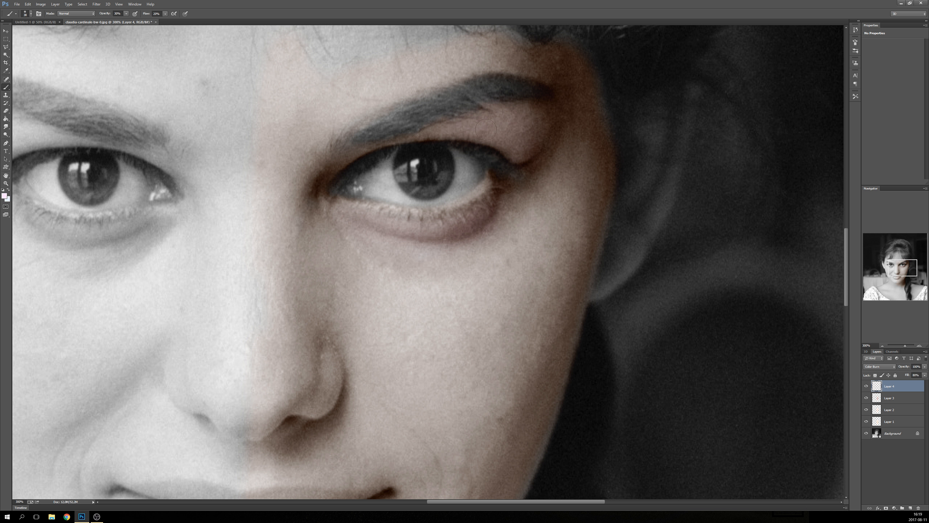
pyautogui.moveTo(311, 181)
pyautogui.mouseDown()
pyautogui.moveTo(333, 166)
pyautogui.moveTo(314, 181)
pyautogui.mouseUp()
pyautogui.moveTo(389, 332); pyautogui.dragTo(454, 260)
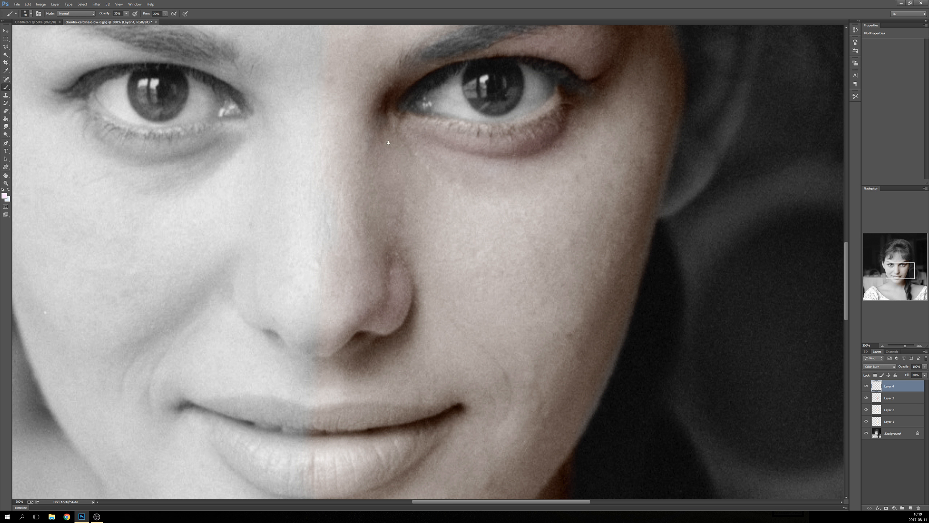
pyautogui.moveTo(400, 134); pyautogui.dragTo(380, 236)
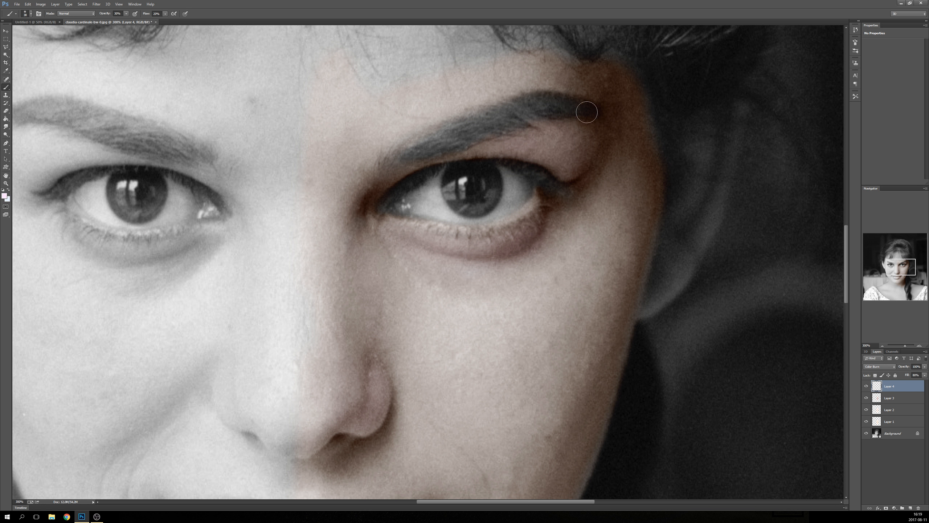
# Enlarge the soft brush and tint the temple, outer cheek and smile crease on the coloured half of the face.
pyautogui.rightClick(623, 124)
pyautogui.moveTo(661, 139); pyautogui.dragTo(665, 139)
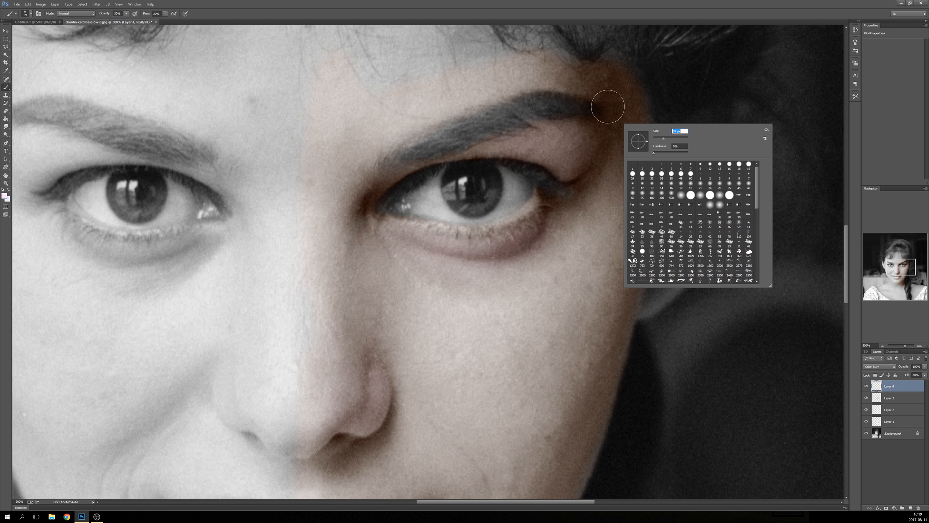
pyautogui.moveTo(611, 95); pyautogui.dragTo(623, 131)
pyautogui.moveTo(586, 344); pyautogui.dragTo(611, 140)
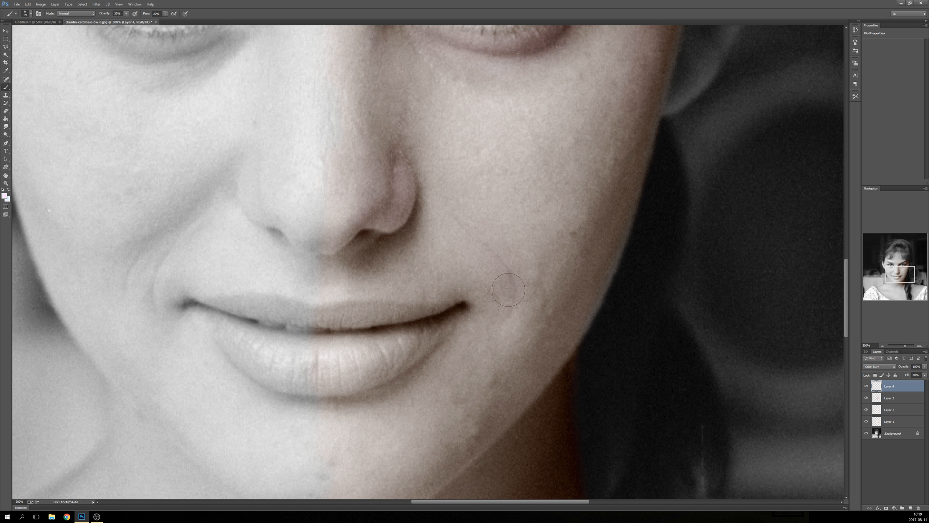
pyautogui.moveTo(521, 318); pyautogui.dragTo(564, 190)
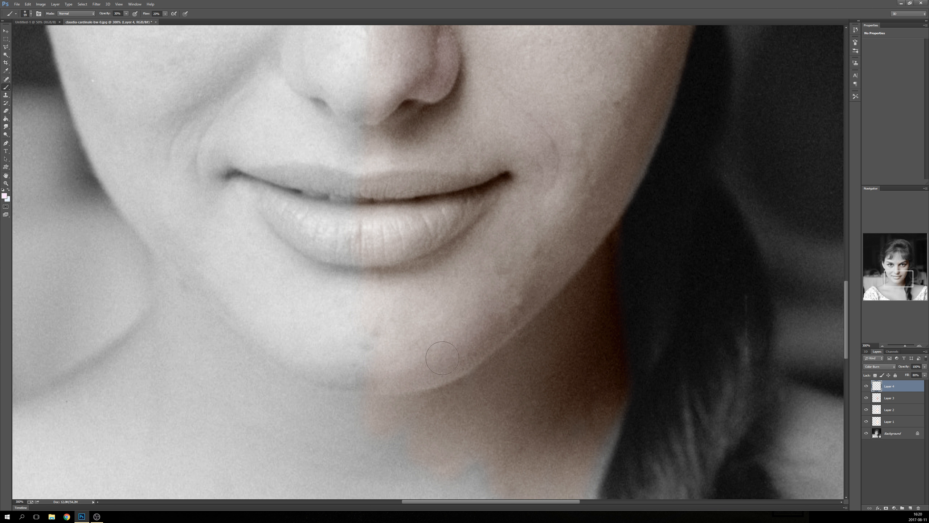
# Continue the soft violet tint over the chin, jaw and side of the nose on Layer 4.
pyautogui.moveTo(489, 256); pyautogui.dragTo(512, 359)
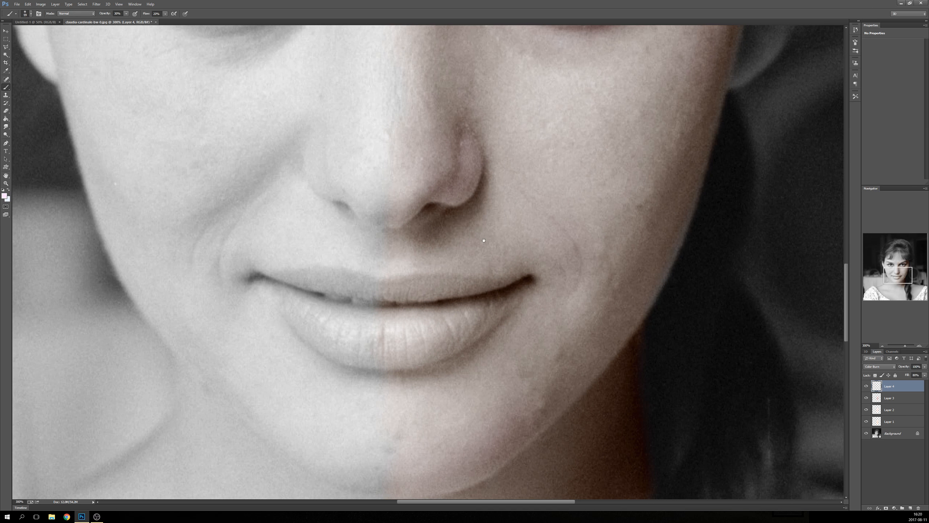
pyautogui.moveTo(616, 303); pyautogui.dragTo(598, 236)
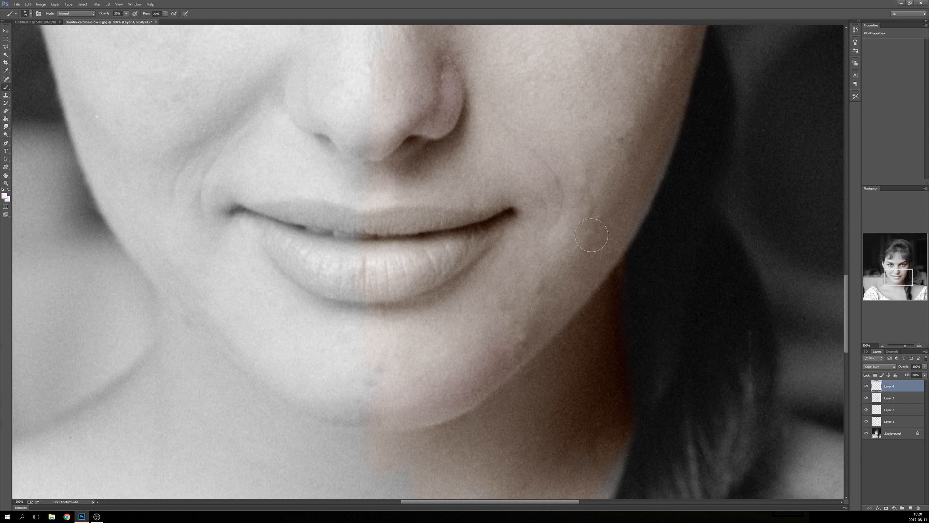
pyautogui.moveTo(527, 341); pyautogui.dragTo(538, 194)
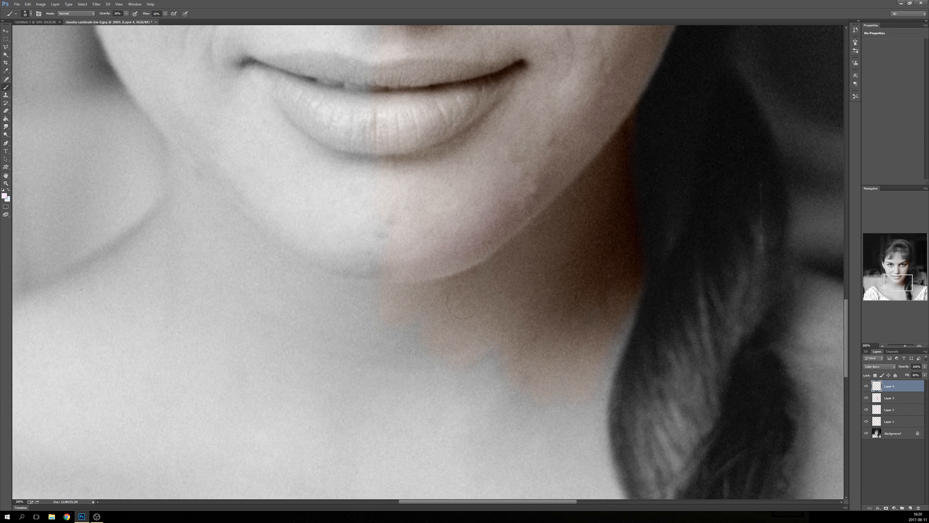
pyautogui.moveTo(520, 146); pyautogui.dragTo(538, 427)
pyautogui.moveTo(439, 208); pyautogui.dragTo(456, 279)
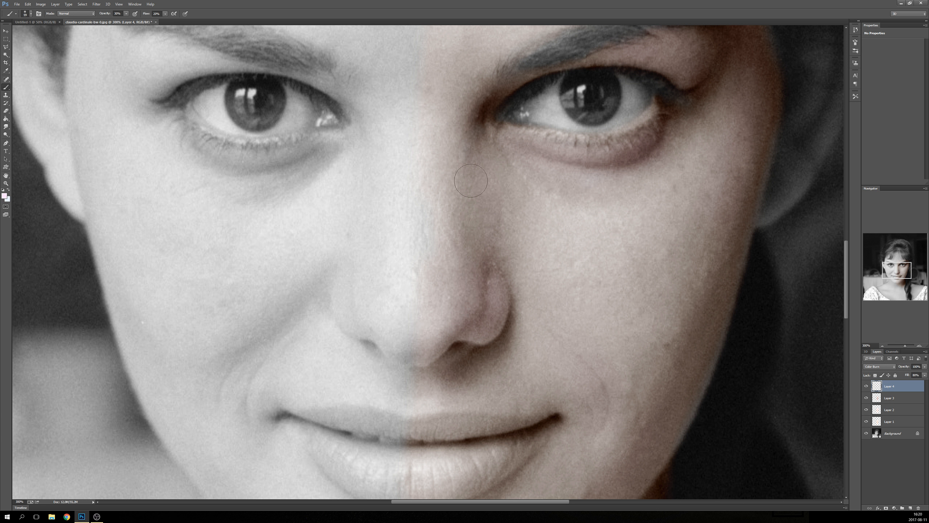
pyautogui.moveTo(587, 211); pyautogui.dragTo(549, 304)
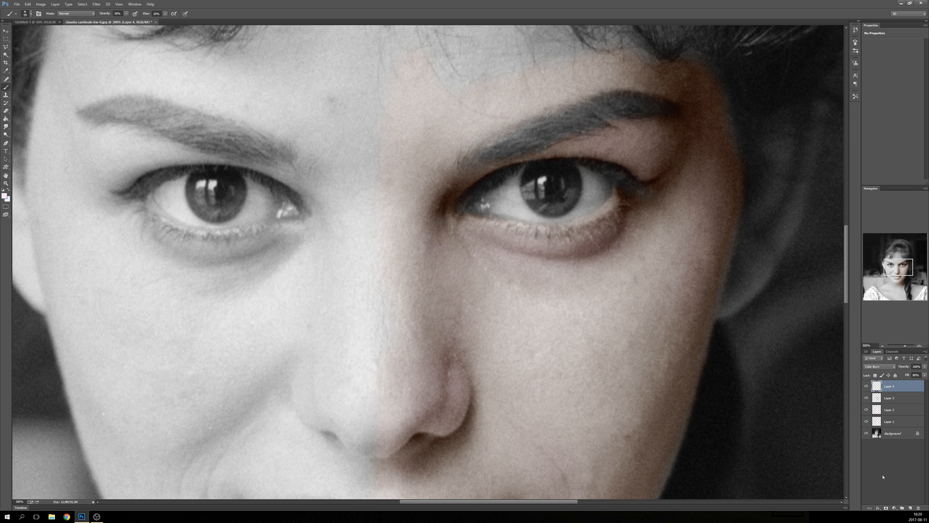
# Add a fifth layer above Layer 4 and set the foreground colour to pale blue #cfdef3 for the Brush tool.
pyautogui.click(911, 508)
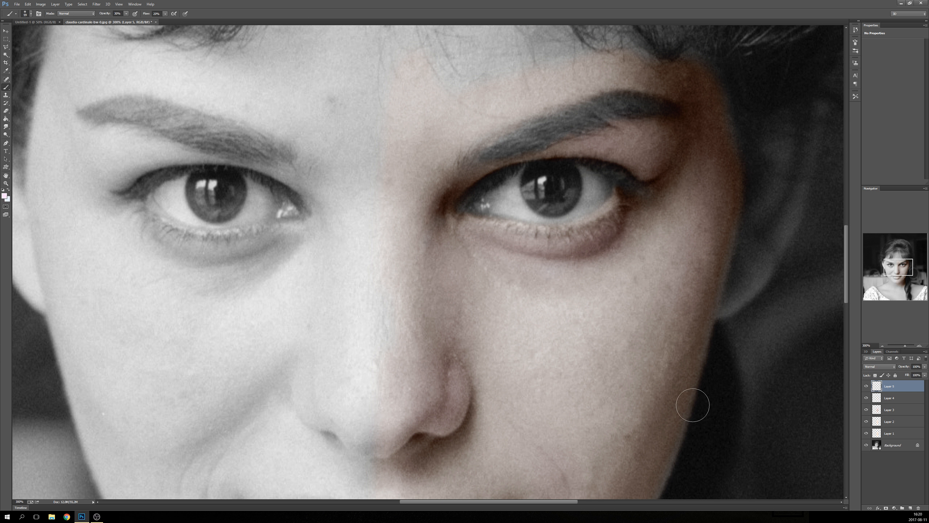
pyautogui.hotkey('ctrl', '+')
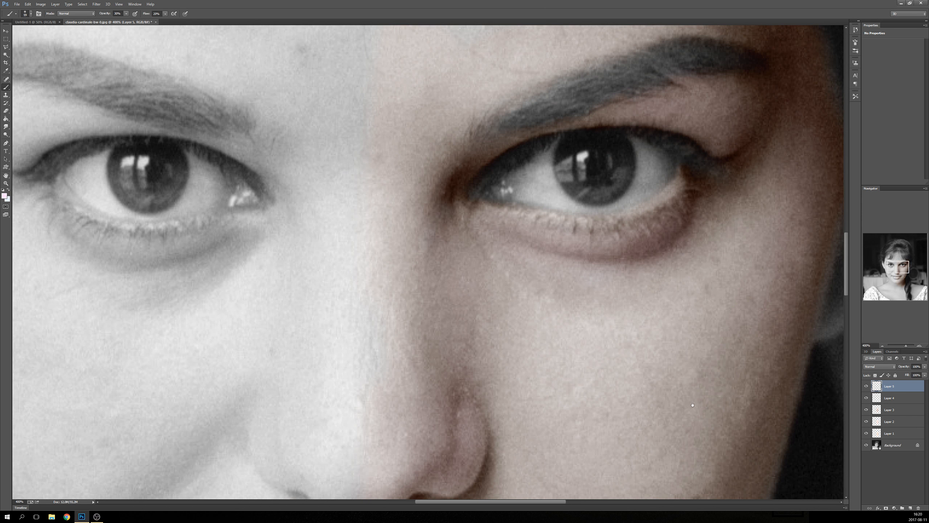
pyautogui.moveTo(656, 243); pyautogui.dragTo(570, 364)
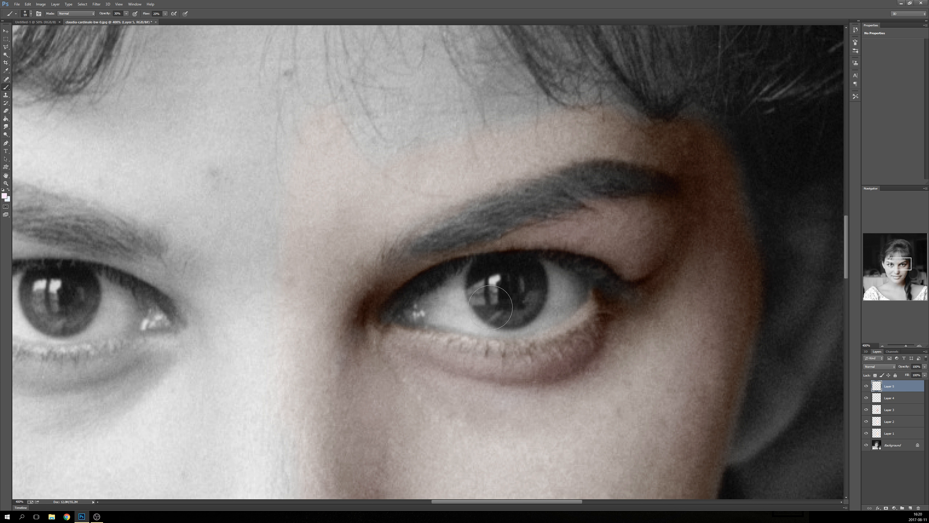
pyautogui.click(4, 197)
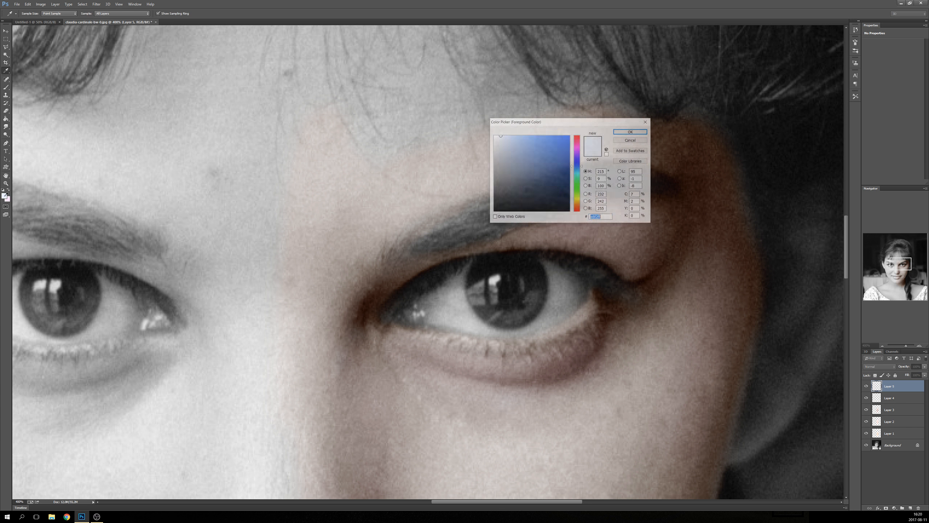
pyautogui.click(507, 140)
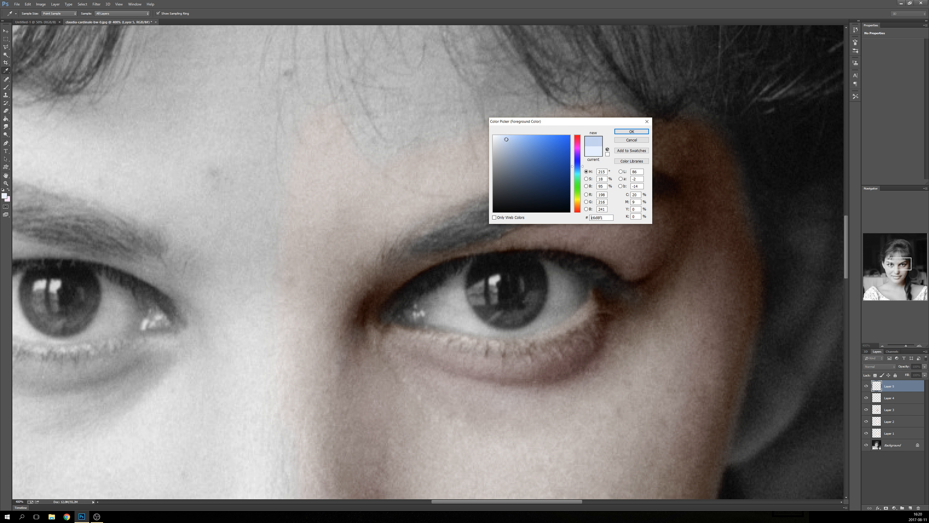
pyautogui.moveTo(506, 139); pyautogui.dragTo(504, 138)
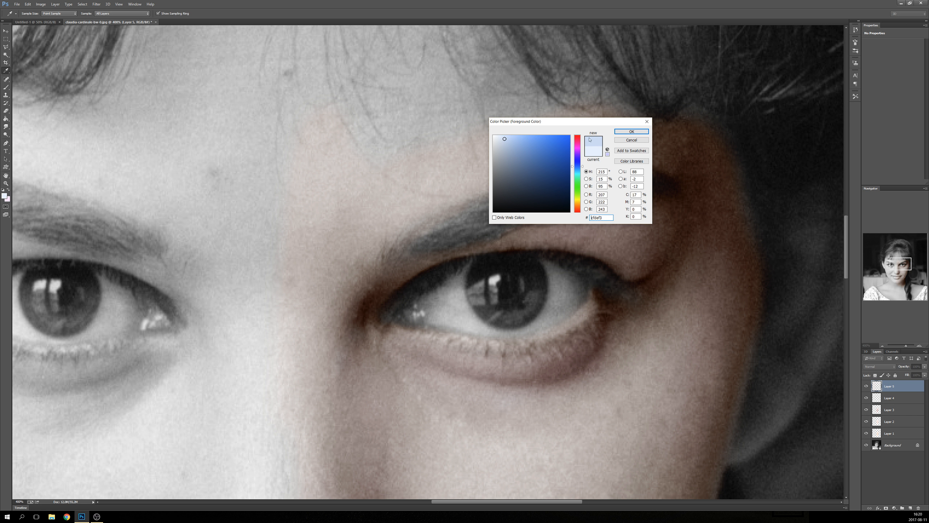
pyautogui.click(632, 131)
pyautogui.press('b')
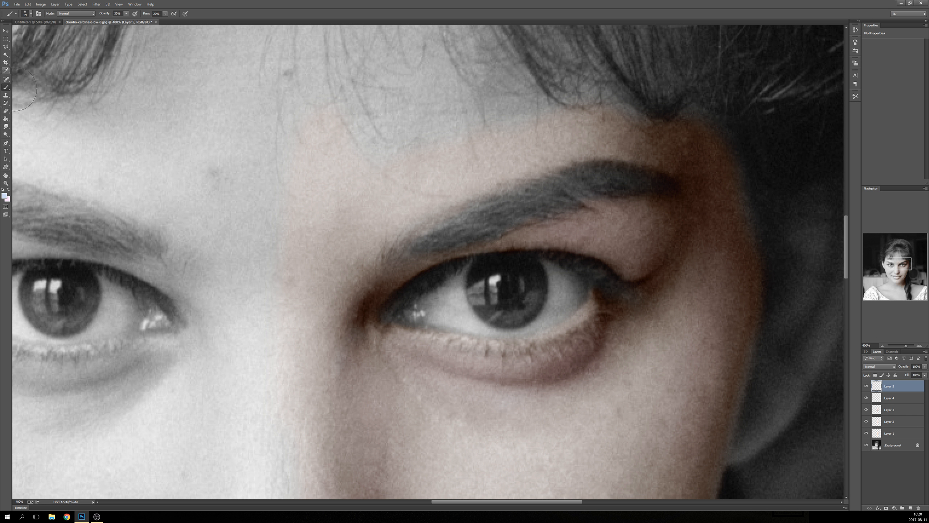
# Reduce the brush size and set the brush opacity and flow to 50%.
pyautogui.rightClick(527, 289)
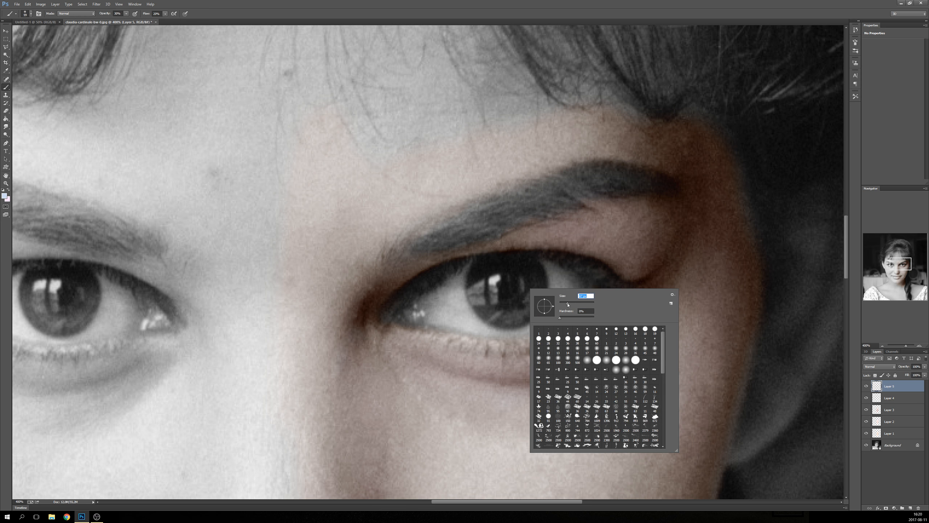
pyautogui.moveTo(563, 305); pyautogui.dragTo(564, 305)
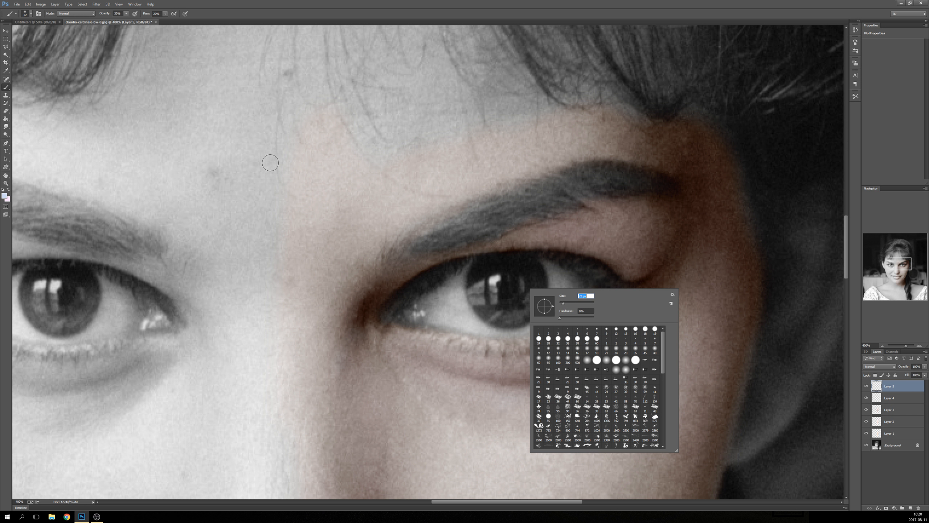
pyautogui.click(127, 14)
pyautogui.click(120, 14)
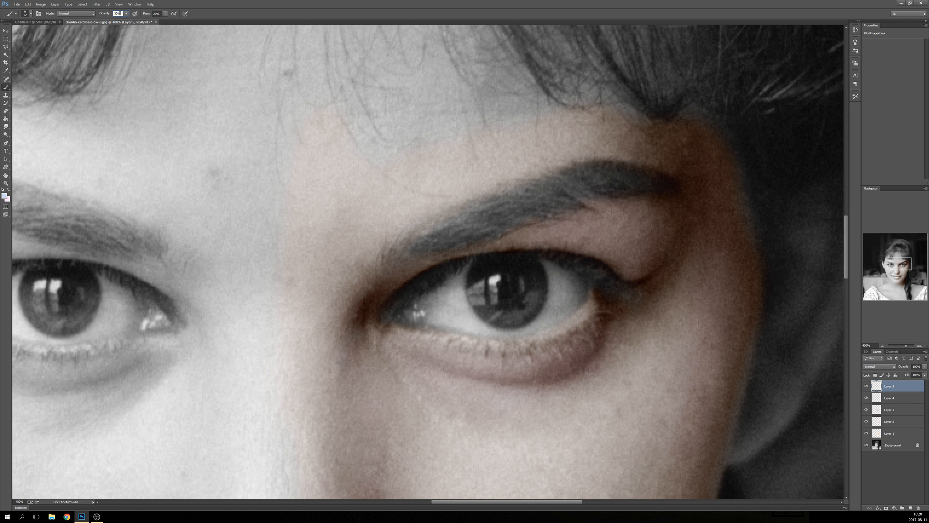
pyautogui.moveTo(120, 14); pyautogui.dragTo(113, 15)
pyautogui.write('50')
pyautogui.press('Tab')
pyautogui.write('50')
pyautogui.press('Return')
# Set Layer 5 to Color Burn blending and paint the iris of the tinted-side eye blue with a smaller brush.
pyautogui.click(879, 366)
pyautogui.click(872, 232)
pyautogui.rightClick(519, 311)
pyautogui.moveTo(552, 326); pyautogui.dragTo(551, 327)
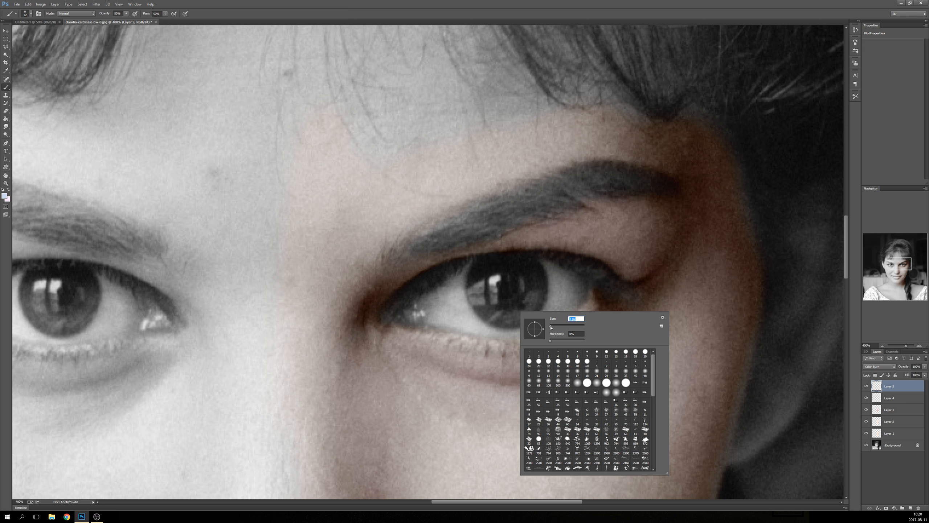
pyautogui.moveTo(488, 308)
pyautogui.mouseDown()
pyautogui.moveTo(514, 314)
pyautogui.moveTo(484, 308)
pyautogui.moveTo(524, 311)
pyautogui.moveTo(487, 314)
pyautogui.moveTo(533, 301)
pyautogui.moveTo(517, 318)
pyautogui.moveTo(538, 282)
pyautogui.moveTo(516, 310)
pyautogui.moveTo(533, 297)
pyautogui.moveTo(527, 265)
pyautogui.moveTo(534, 309)
pyautogui.moveTo(525, 266)
pyautogui.moveTo(485, 265)
pyautogui.moveTo(492, 312)
pyautogui.moveTo(481, 296)
pyautogui.moveTo(495, 263)
pyautogui.moveTo(475, 293)
pyautogui.moveTo(492, 309)
pyautogui.moveTo(472, 272)
pyautogui.moveTo(490, 317)
pyautogui.moveTo(533, 315)
pyautogui.moveTo(486, 302)
pyautogui.moveTo(543, 292)
pyautogui.moveTo(529, 266)
pyautogui.moveTo(522, 301)
pyautogui.moveTo(529, 268)
pyautogui.moveTo(479, 273)
pyautogui.mouseUp()
# Add a sixth layer above Layer 5, set the background colour to very pale cyan and make it the Brush colour.
pyautogui.click(911, 508)
pyautogui.click(7, 199)
pyautogui.click(577, 174)
pyautogui.click(501, 136)
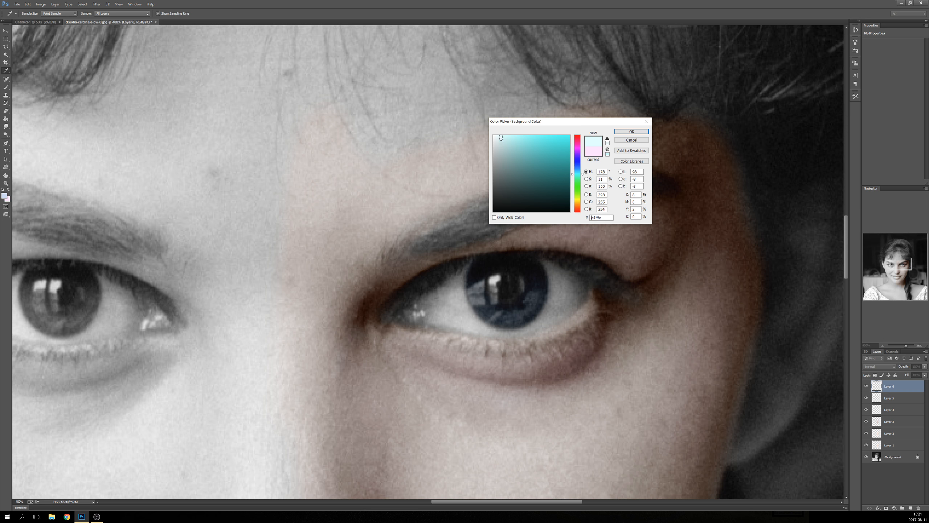
pyautogui.click(631, 131)
pyautogui.press('b')
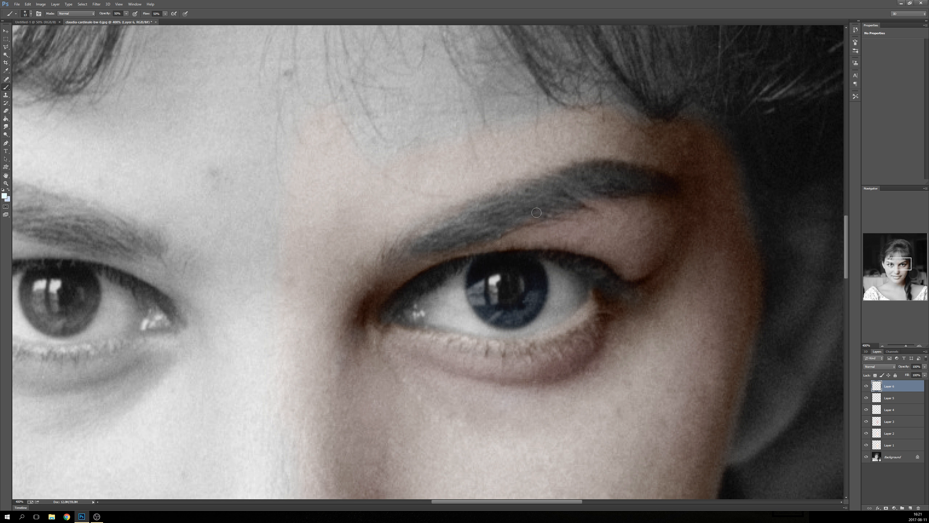
# Shrink the brush and paint pale highlights around the lower and outer parts of the blue iris on Layer 6.
pyautogui.rightClick(516, 298)
pyautogui.moveTo(549, 314); pyautogui.dragTo(548, 313)
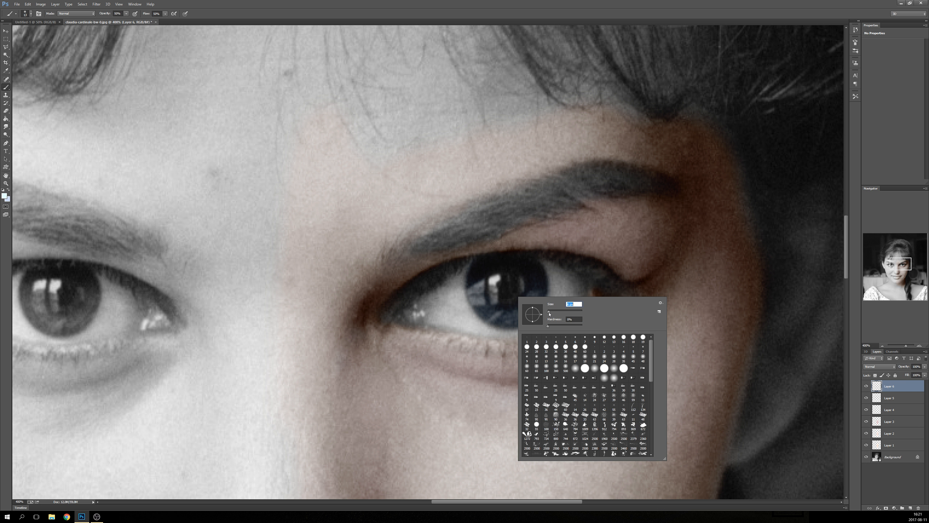
pyautogui.moveTo(477, 280); pyautogui.dragTo(483, 302)
pyautogui.moveTo(486, 307); pyautogui.dragTo(503, 316)
pyautogui.moveTo(507, 315)
pyautogui.mouseDown()
pyautogui.moveTo(540, 292)
pyautogui.moveTo(523, 308)
pyautogui.moveTo(473, 292)
pyautogui.moveTo(478, 301)
pyautogui.mouseUp()
pyautogui.moveTo(534, 284); pyautogui.dragTo(533, 265)
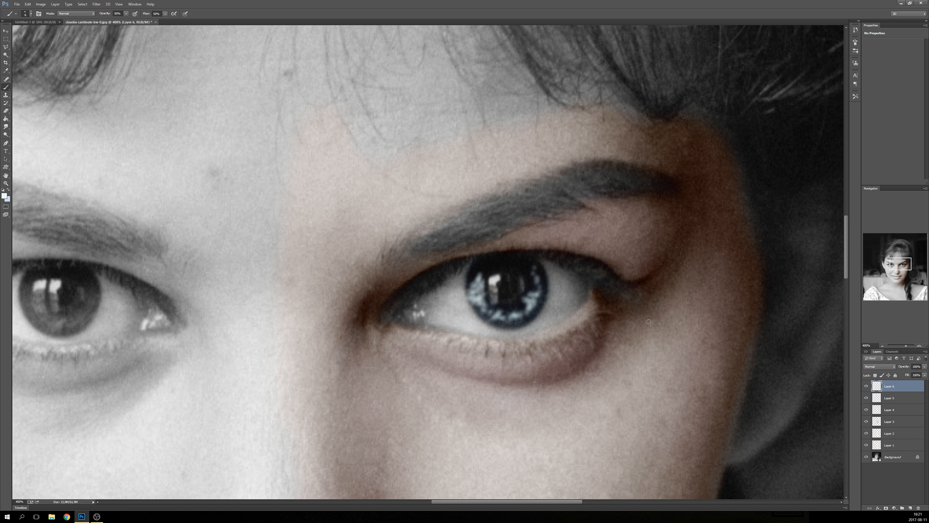
# Set Layer 6 to Color Dodge blending and reduce its fill to about half and its opacity to about two thirds.
pyautogui.click(873, 367)
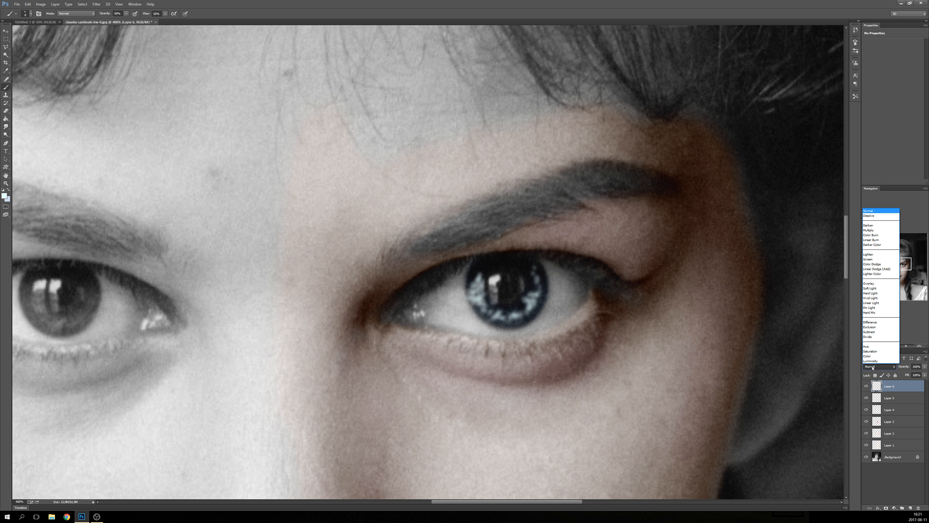
pyautogui.click(873, 264)
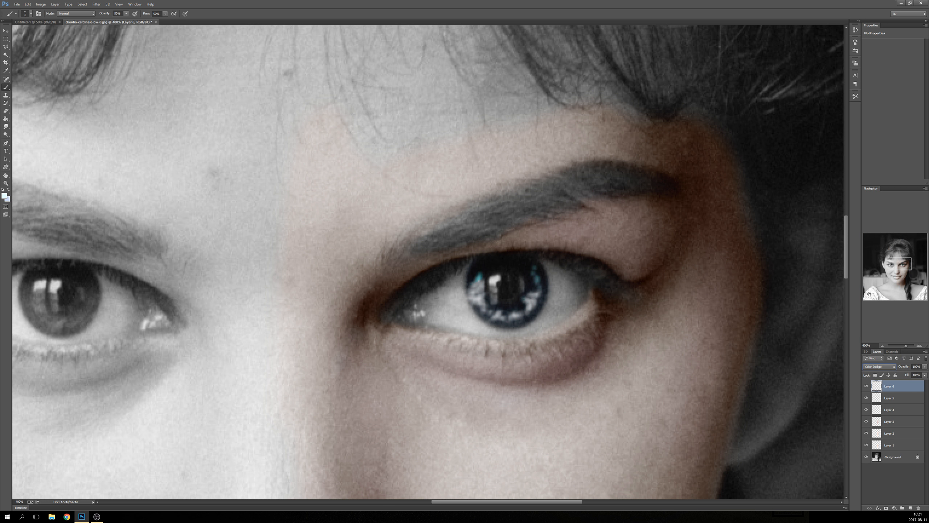
pyautogui.click(924, 375)
pyautogui.moveTo(912, 383); pyautogui.dragTo(912, 384)
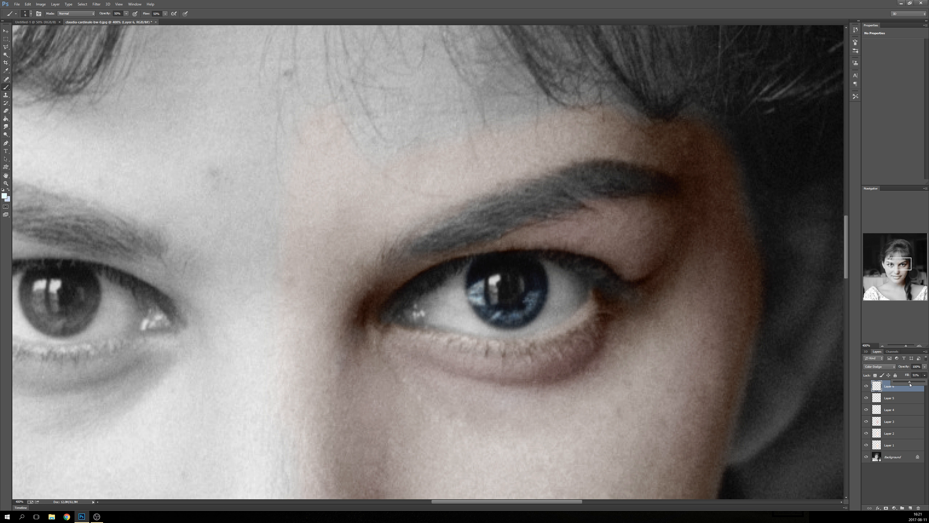
pyautogui.click(925, 366)
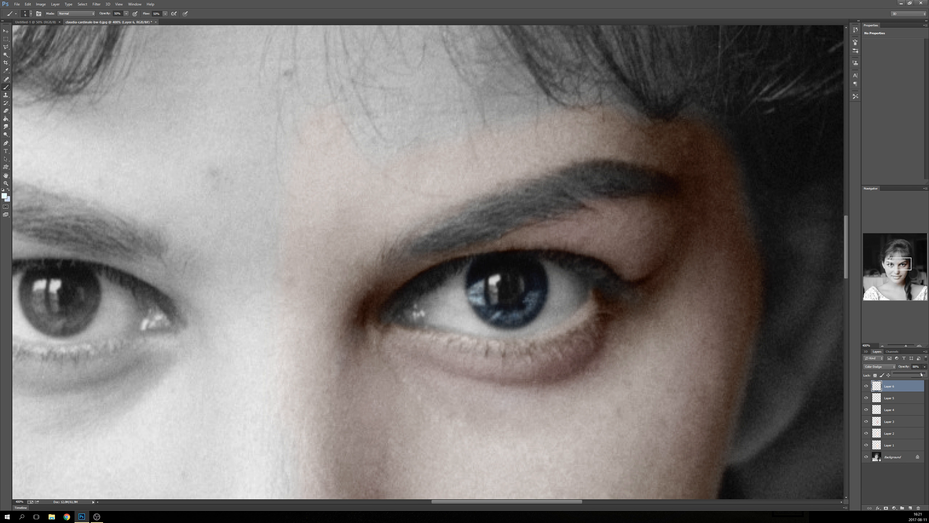
pyautogui.moveTo(925, 374); pyautogui.dragTo(915, 374)
pyautogui.click(883, 366)
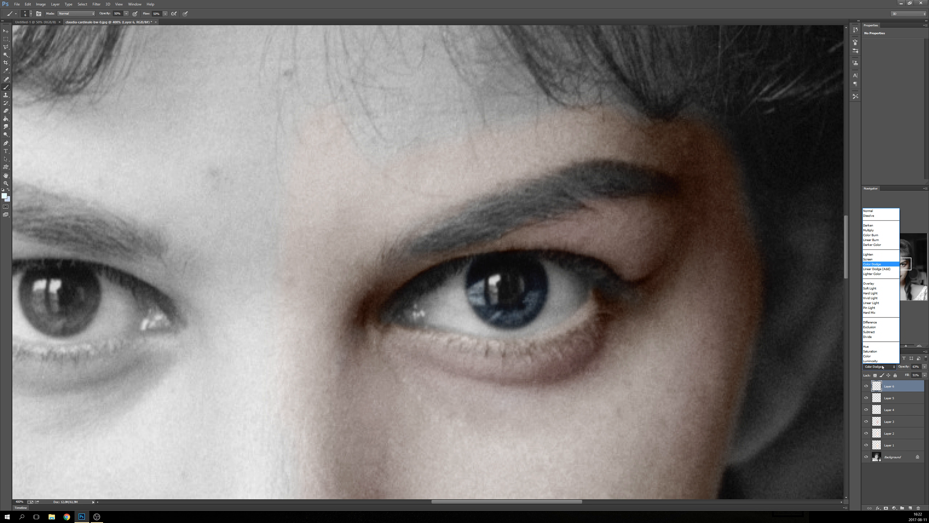
pyautogui.click(883, 367)
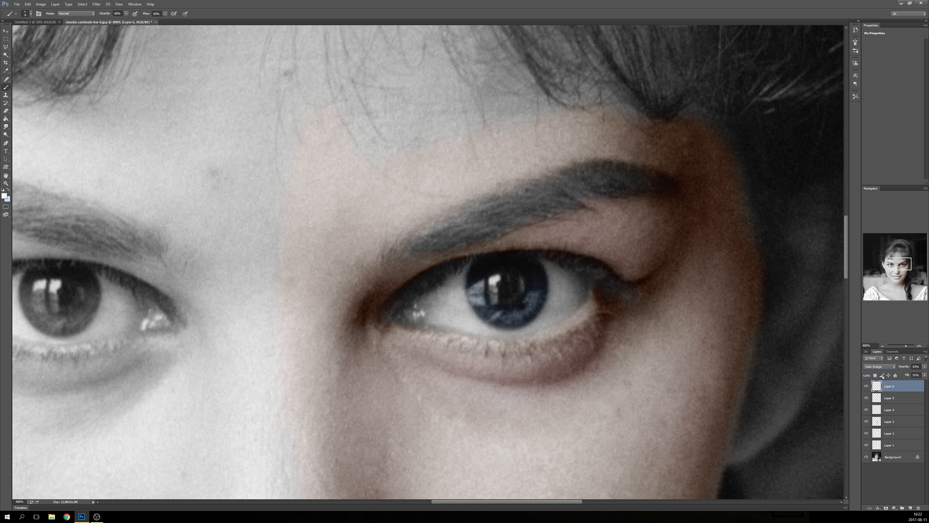
# Add a seventh layer above Layer 6 and set the foreground colour to a pale pink (R 246, G 224, B 219).
pyautogui.click(910, 508)
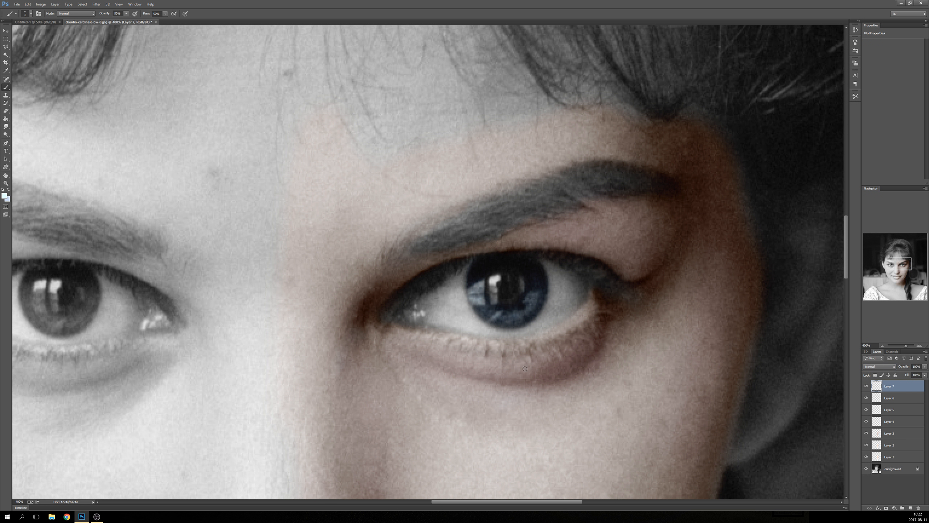
pyautogui.click(6, 198)
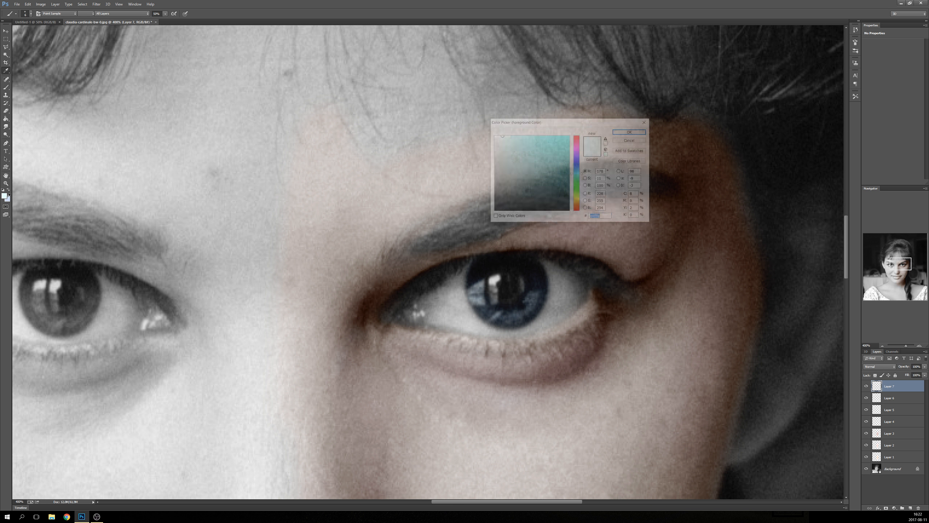
pyautogui.click(576, 209)
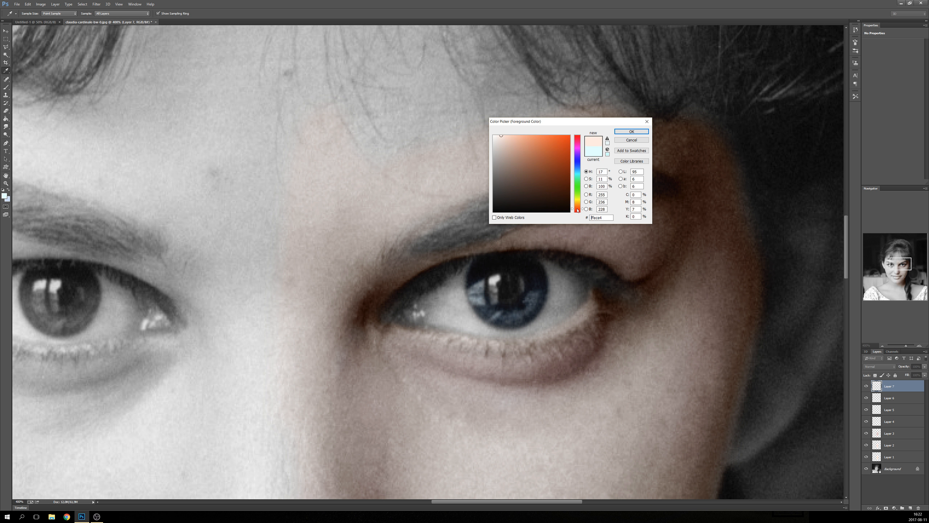
pyautogui.moveTo(505, 142); pyautogui.dragTo(501, 138)
pyautogui.click(619, 133)
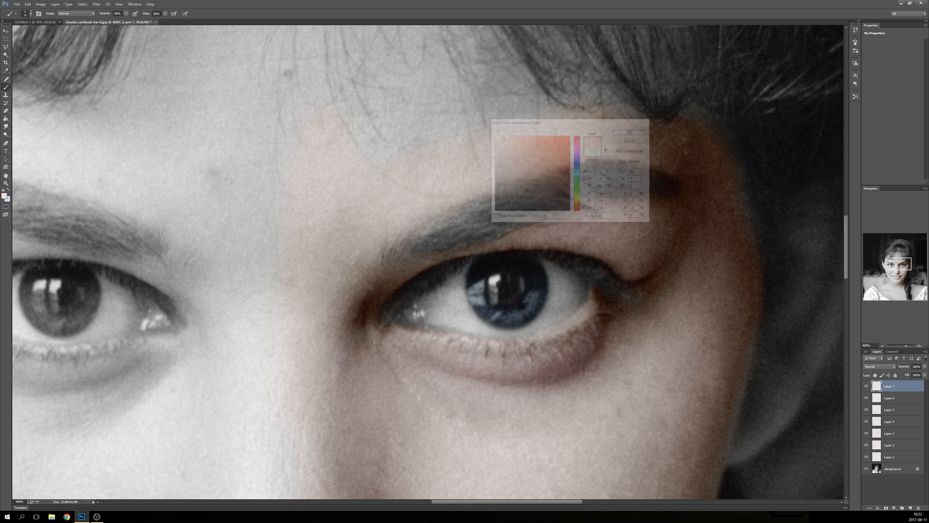
# Paint the blue eye's inner corner and lower waterline pale pink on Layer 7, and set the layer to Linear Burn blending.
pyautogui.moveTo(416, 308)
pyautogui.mouseDown()
pyautogui.moveTo(445, 332)
pyautogui.moveTo(518, 339)
pyautogui.moveTo(571, 322)
pyautogui.moveTo(589, 303)
pyautogui.moveTo(553, 327)
pyautogui.moveTo(593, 302)
pyautogui.moveTo(576, 320)
pyautogui.moveTo(530, 335)
pyautogui.mouseUp()
pyautogui.moveTo(426, 324); pyautogui.dragTo(415, 309)
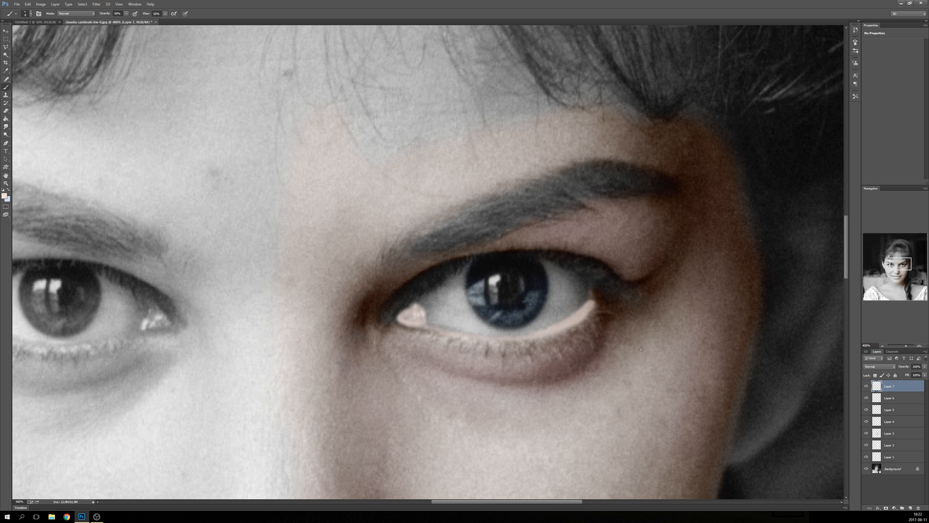
pyautogui.click(880, 366)
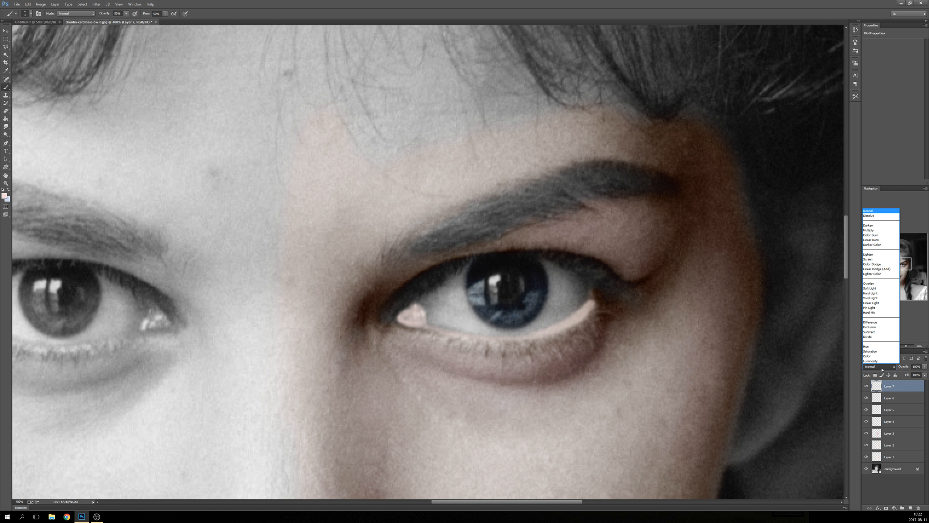
pyautogui.click(874, 235)
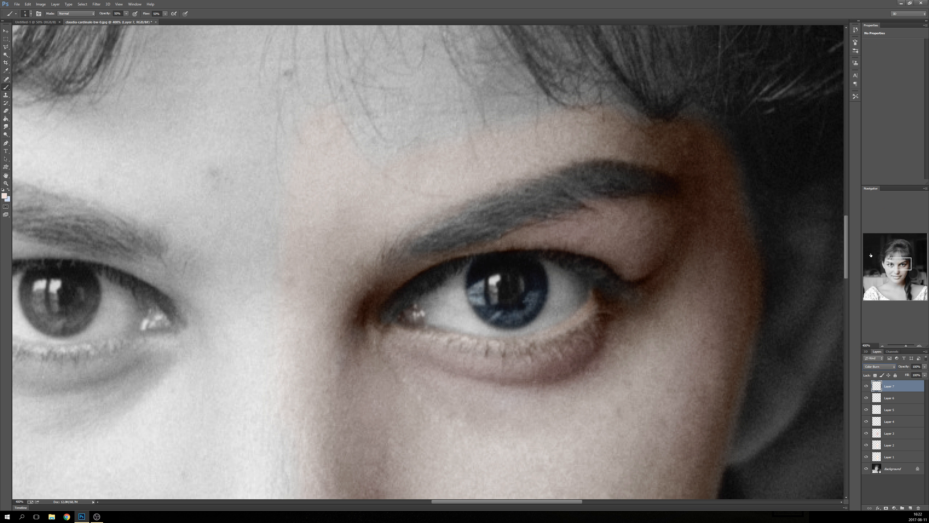
pyautogui.click(879, 365)
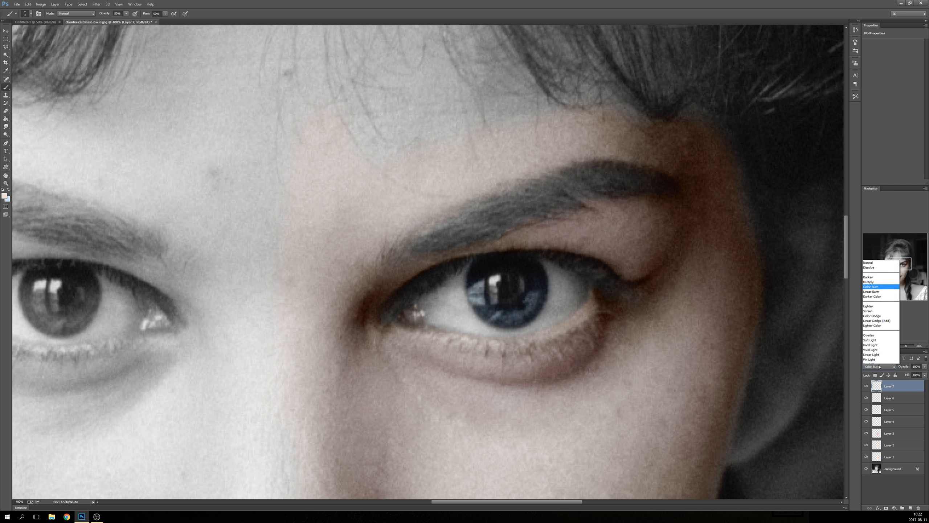
pyautogui.click(880, 367)
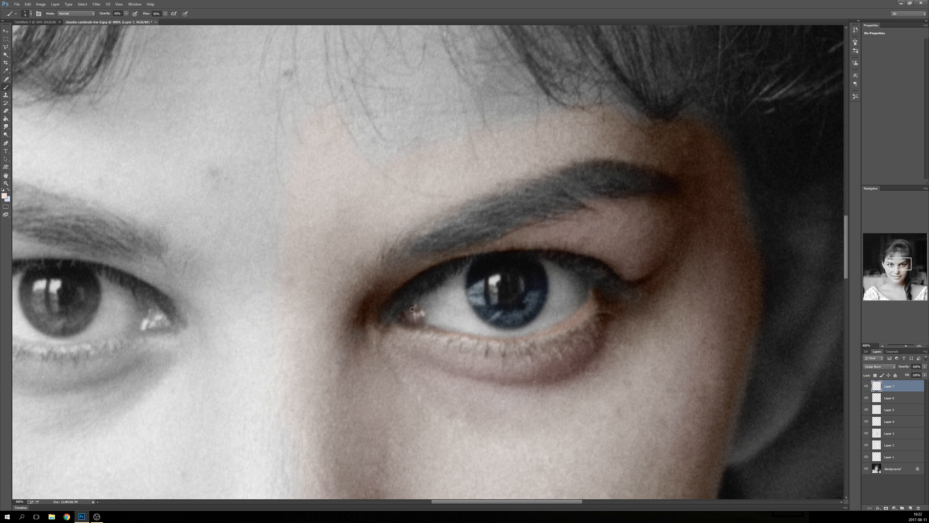
# Set the foreground colour to a pale cream (R 246, G 234, B 219), add an eighth layer above Layer 7 and open its blend modes.
pyautogui.hotkey('ctrl', '-')
pyautogui.hotkey('ctrl', '-')
pyautogui.hotkey('ctrl', '-')
pyautogui.hotkey('ctrl', '-')
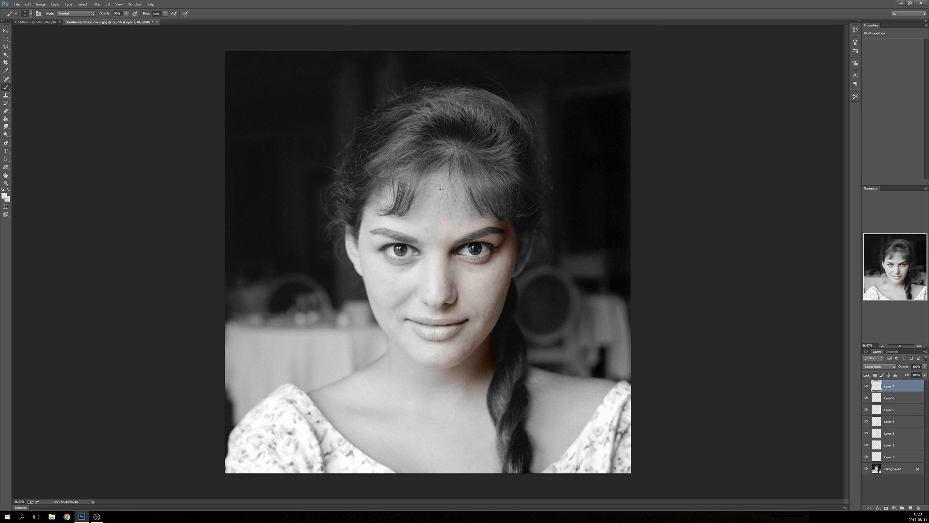
pyautogui.click(5, 197)
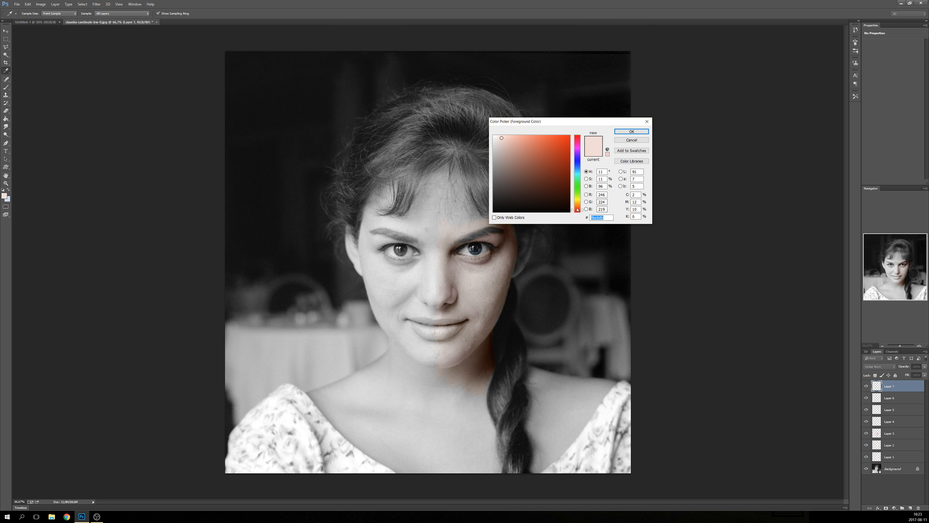
pyautogui.moveTo(578, 210); pyautogui.dragTo(577, 207)
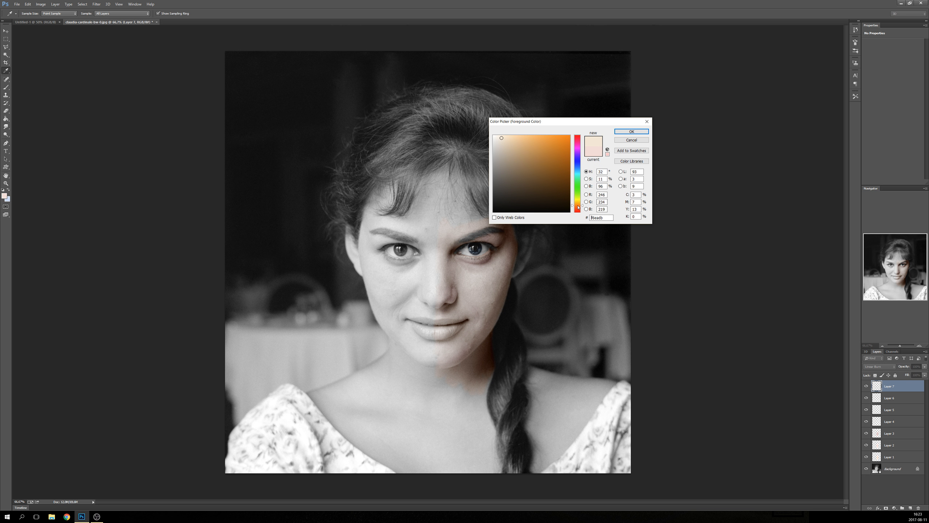
pyautogui.click(632, 131)
pyautogui.scroll(4, 489, 231)
pyautogui.click(911, 508)
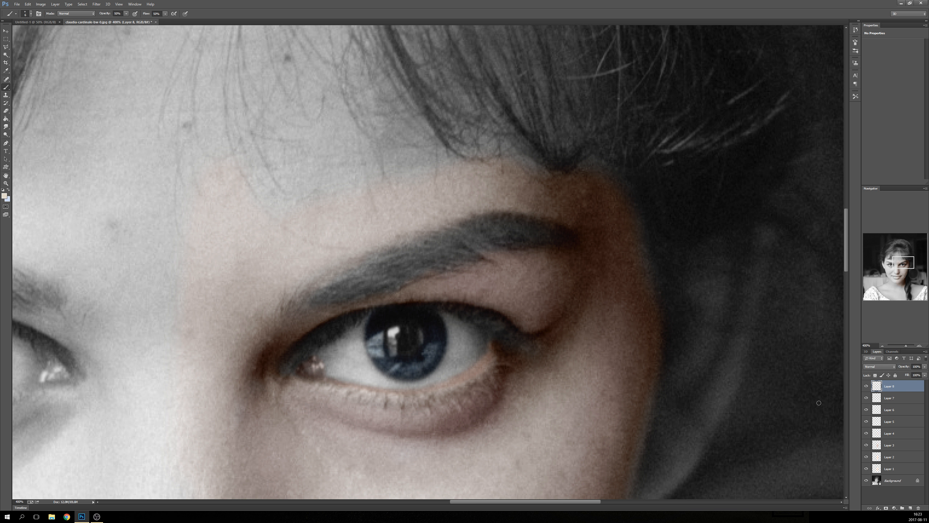
pyautogui.click(877, 365)
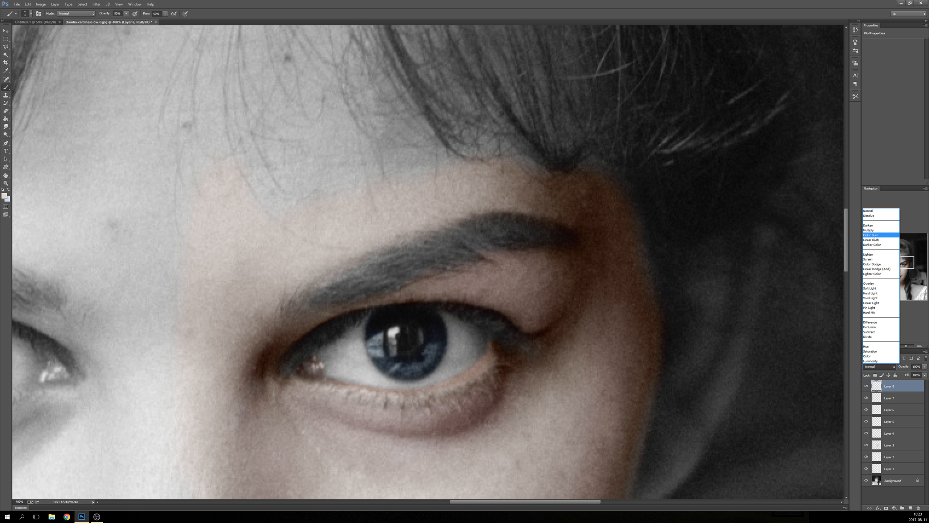